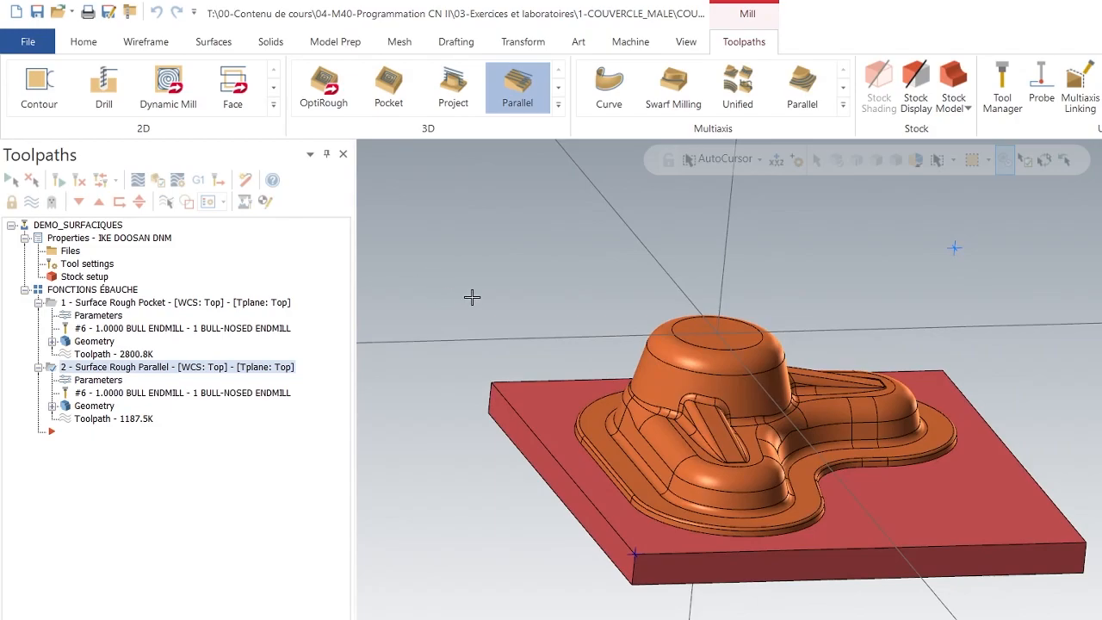
Step: Add a 3D Dynamic OptiRough toolpath to the roughing group, keeping its model geometry settings open
{"action": "left_click", "coordinate": [332, 113]}
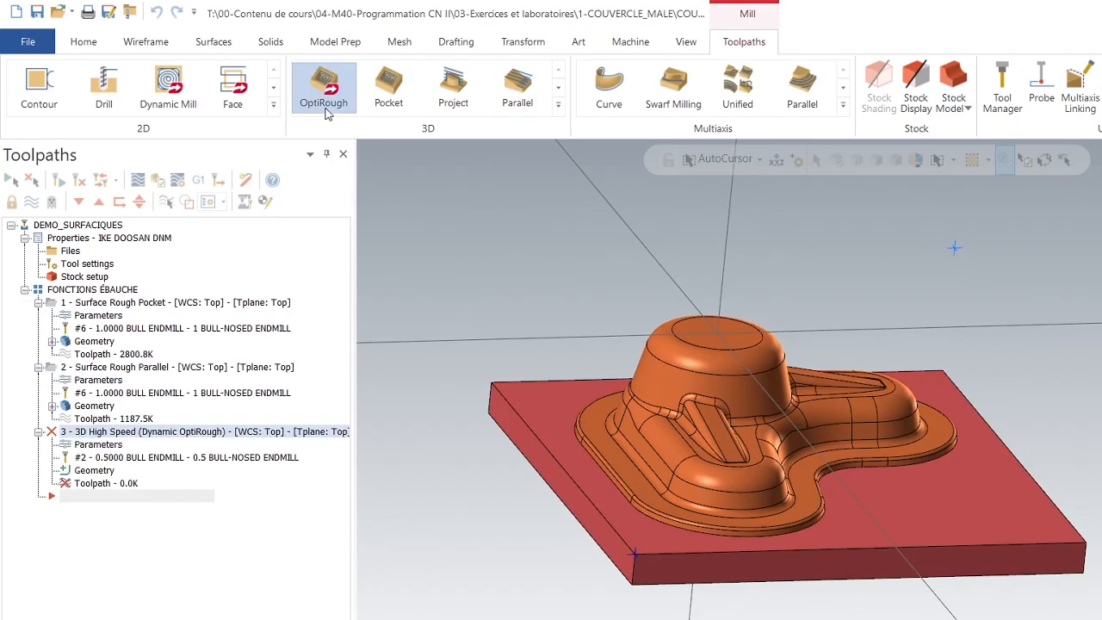
{"action": "left_click_drag", "start_coordinate": [482, 33], "coordinate": [406, 40]}
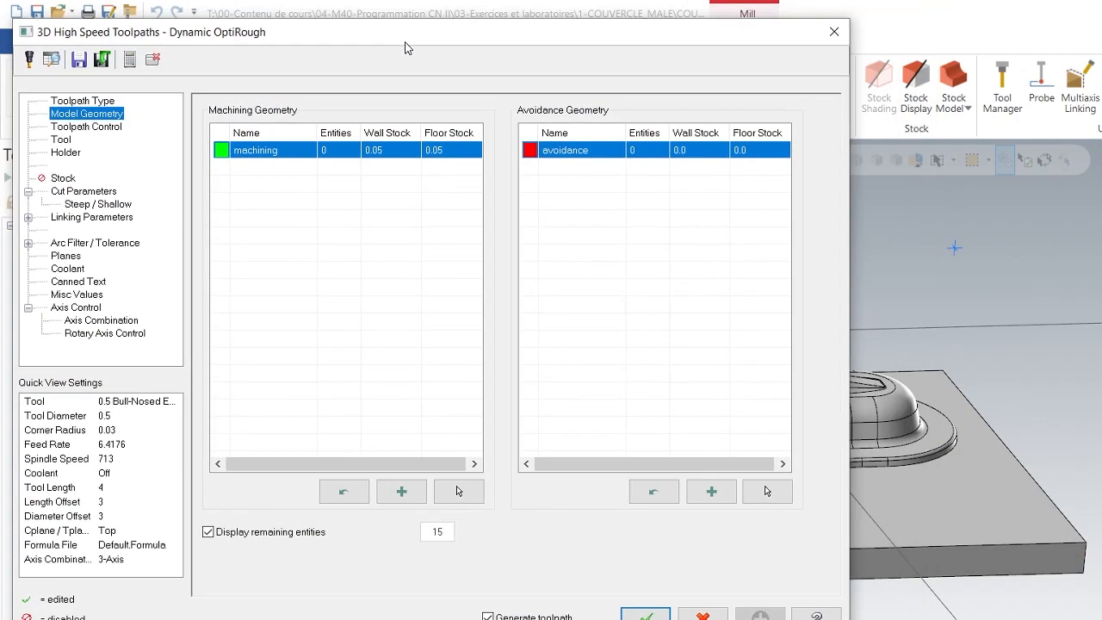
{"action": "left_click_drag", "start_coordinate": [301, 42], "coordinate": [275, 34]}
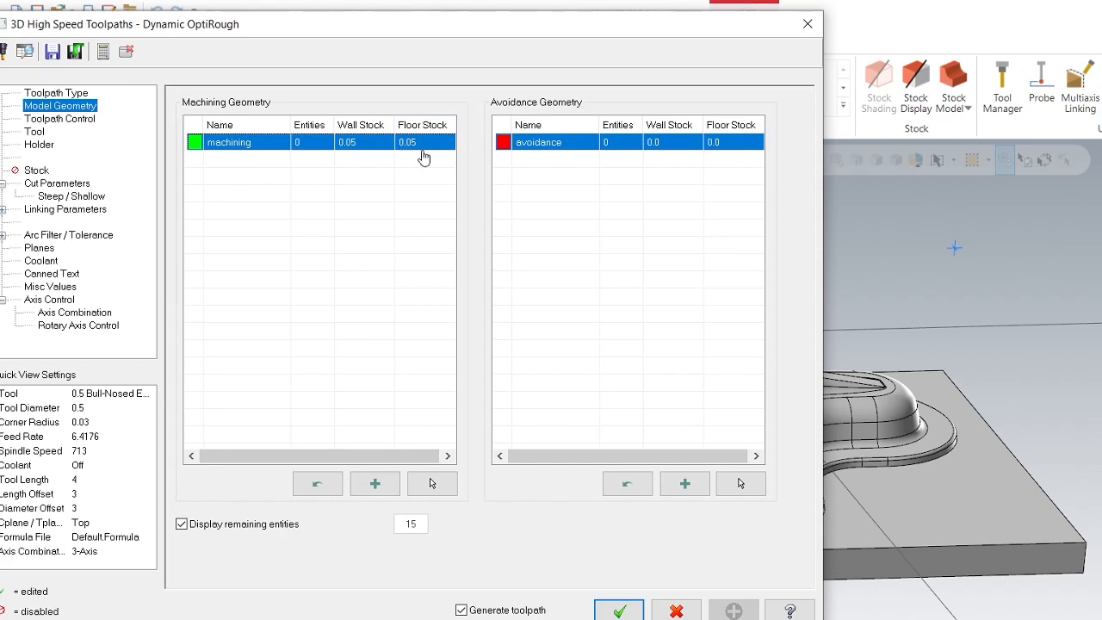
{"action": "left_click_drag", "start_coordinate": [463, 29], "coordinate": [556, 41]}
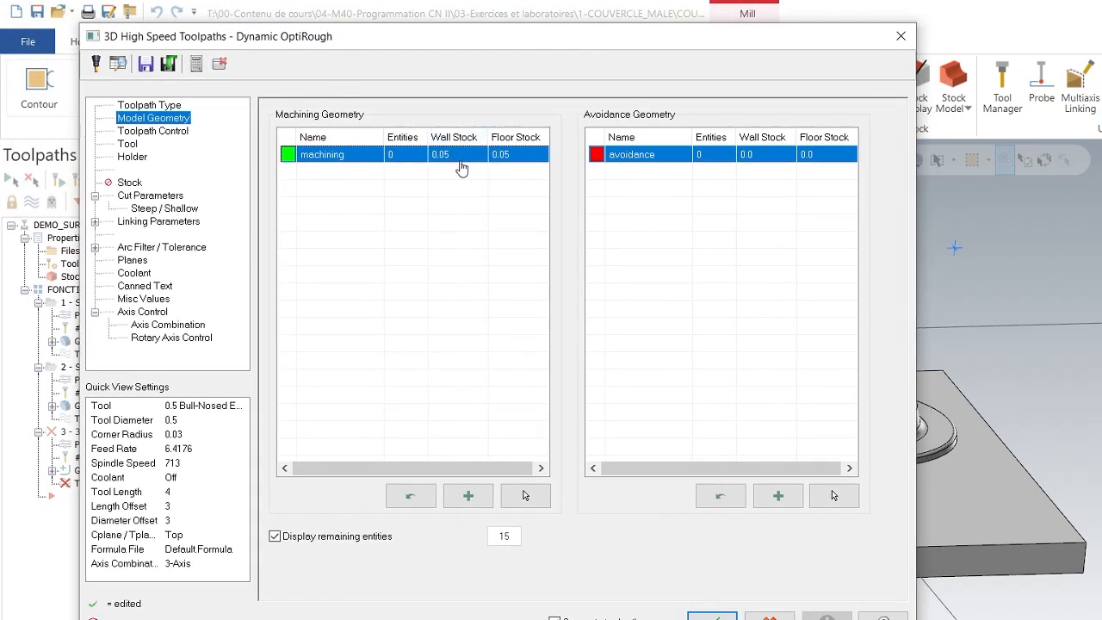
{"action": "left_click", "coordinate": [446, 164]}
{"action": "left_click", "coordinate": [483, 206]}
{"action": "left_click_drag", "start_coordinate": [466, 36], "coordinate": [442, 22]}
Step: Select the dome's top face, upper fillet and side wall for the machining geometry group
{"action": "left_click", "coordinate": [504, 485]}
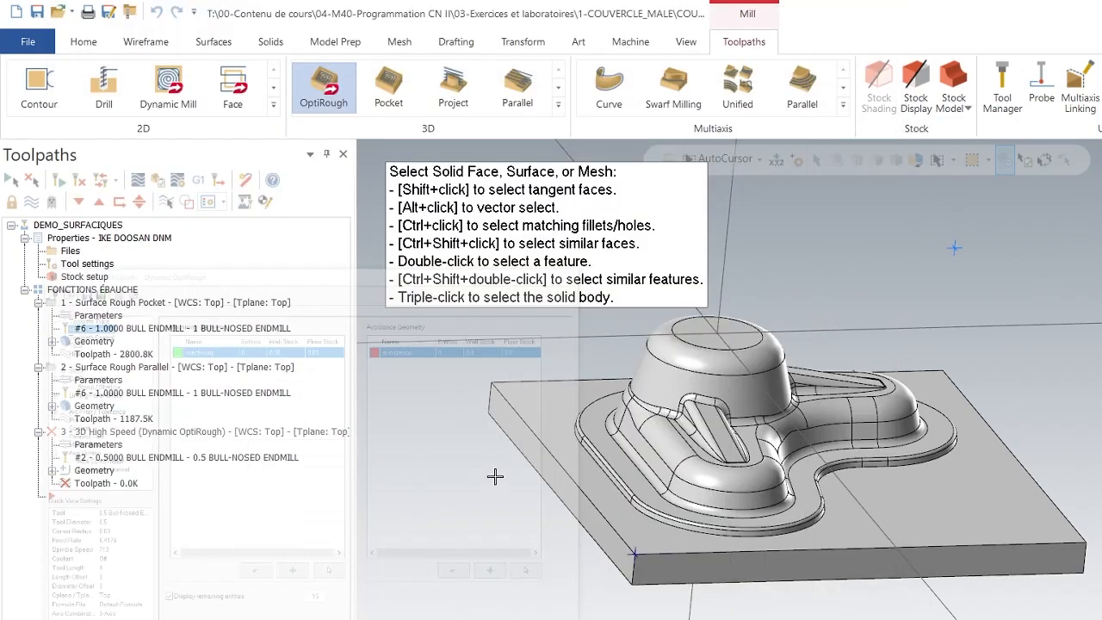
{"action": "left_click", "coordinate": [736, 348]}
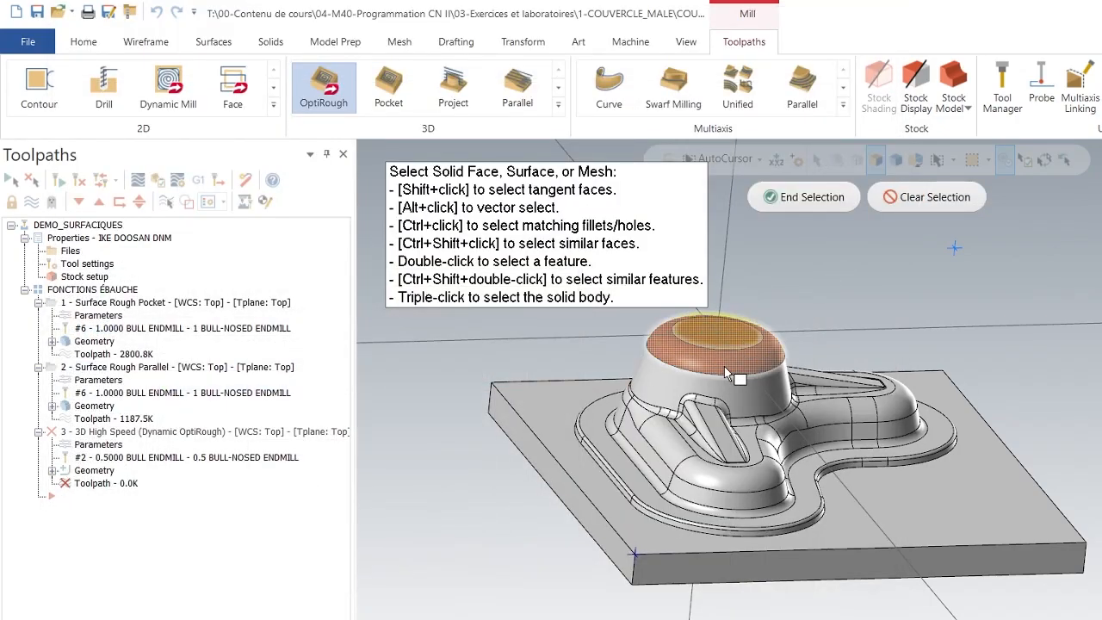
{"action": "left_click", "coordinate": [726, 369]}
{"action": "scroll", "coordinate": [742, 414], "scroll_direction": "up", "scroll_amount": 5}
{"action": "left_click", "coordinate": [751, 431]}
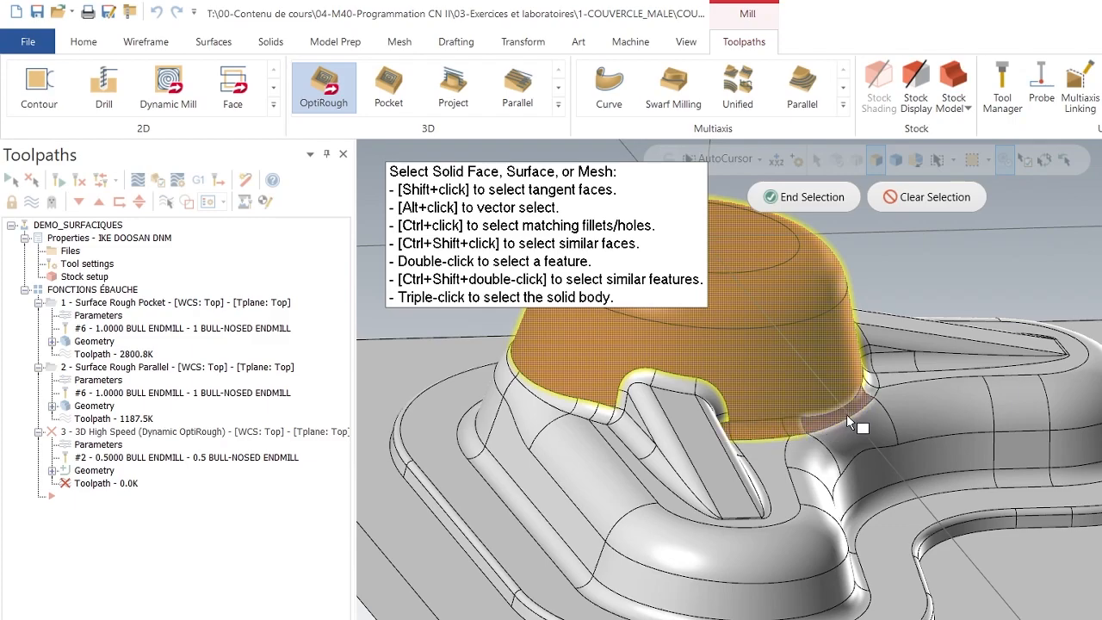
Step: Add the fillet faces around the dome's near base and above the front rib to the machining selection
{"action": "middle_click_drag", "start_coordinate": [848, 420], "coordinate": [874, 387]}
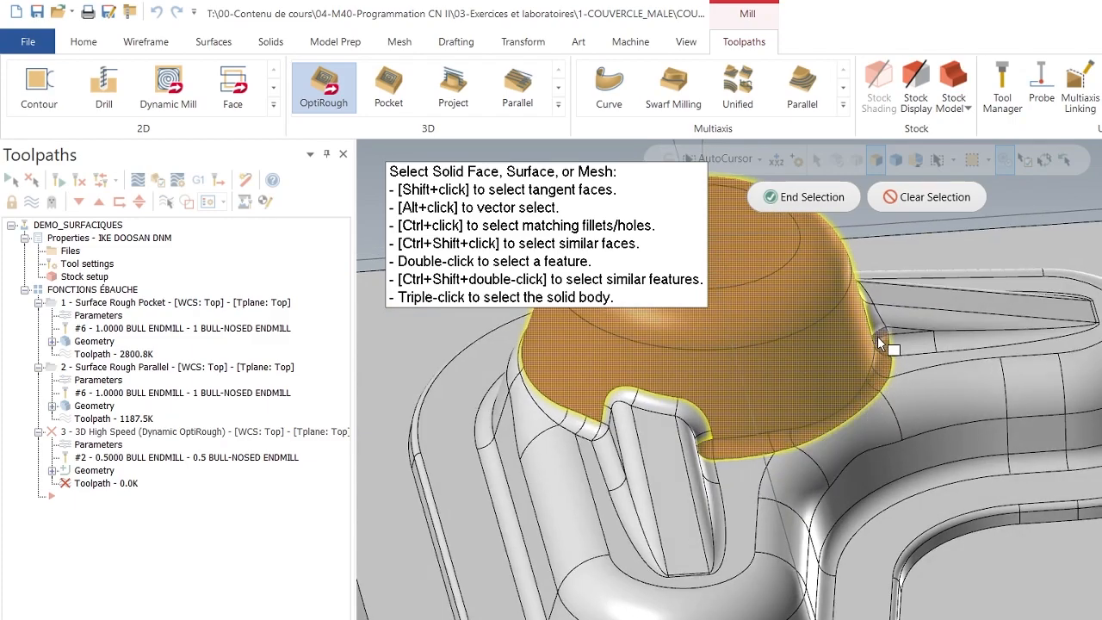
{"action": "left_click", "coordinate": [866, 296]}
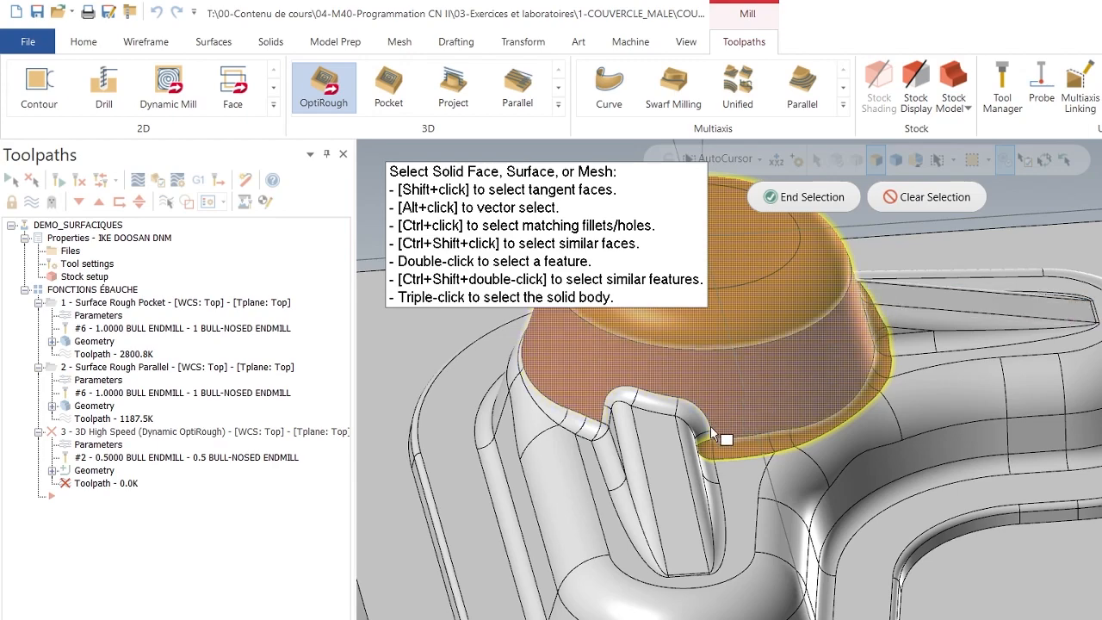
{"action": "left_click", "coordinate": [668, 406]}
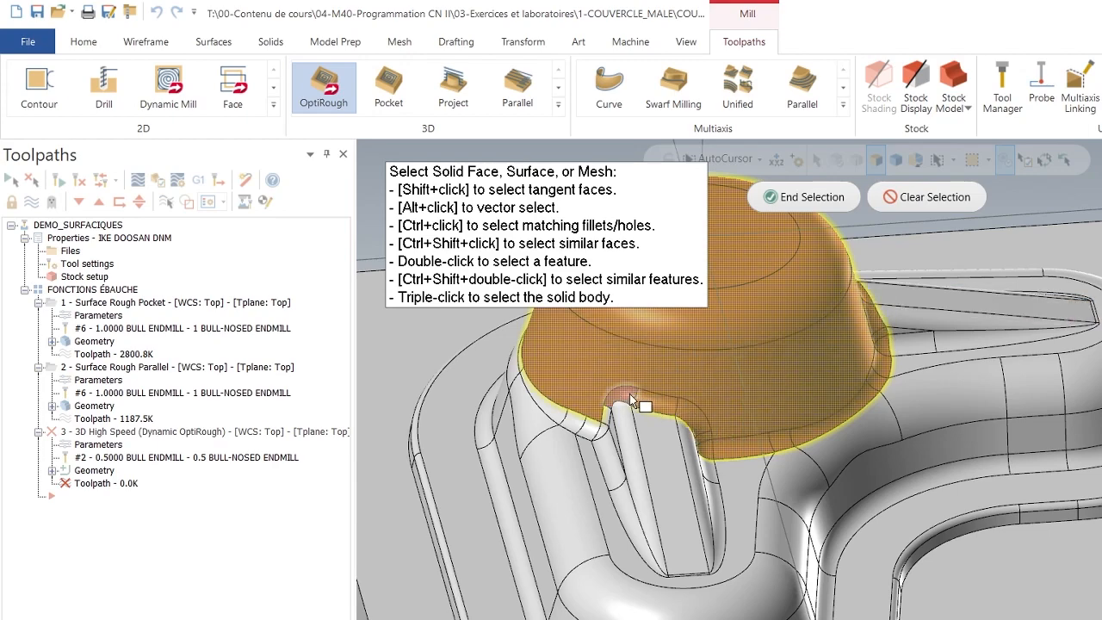
{"action": "left_click", "coordinate": [583, 422]}
Step: Add the remaining base fillet faces on the dome's far side and finish the machining geometry selection
{"action": "middle_click_drag", "start_coordinate": [583, 423], "coordinate": [871, 507]}
{"action": "scroll", "coordinate": [874, 507], "scroll_direction": "down", "scroll_amount": 3}
{"action": "scroll", "coordinate": [639, 442], "scroll_direction": "up", "scroll_amount": 3}
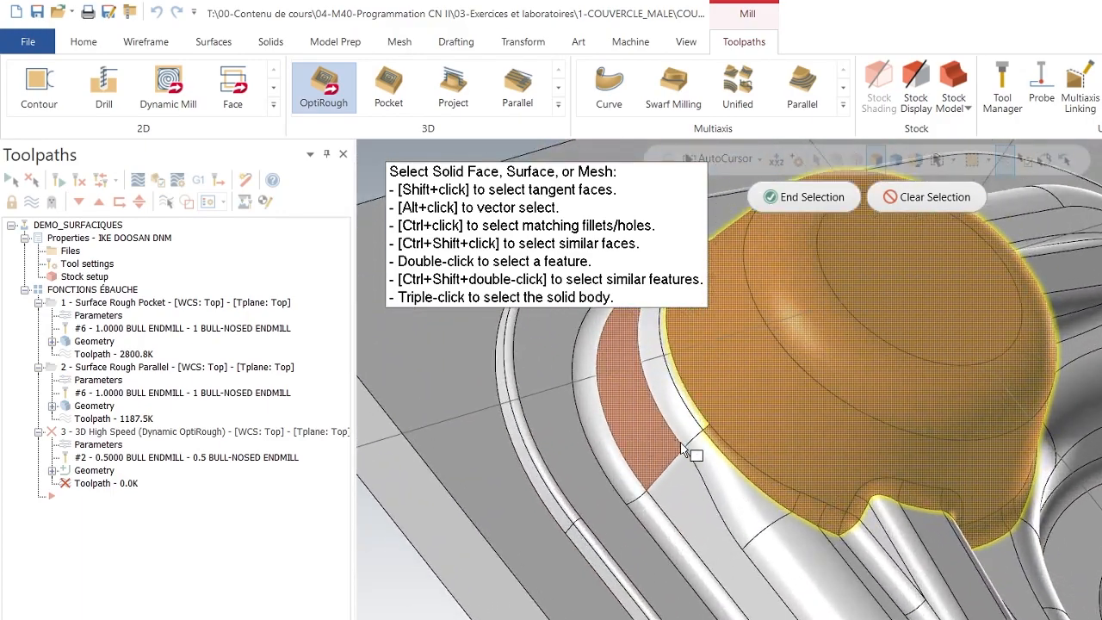
{"action": "scroll", "coordinate": [798, 491], "scroll_direction": "down", "scroll_amount": 2}
{"action": "mouse_move", "coordinate": [710, 436]}
{"action": "middle_mouse_down"}
{"action": "mouse_move", "coordinate": [837, 516]}
{"action": "mouse_move", "coordinate": [690, 488]}
{"action": "middle_mouse_up"}
{"action": "scroll", "coordinate": [1020, 522], "scroll_direction": "down", "scroll_amount": 2}
{"action": "scroll", "coordinate": [786, 370], "scroll_direction": "up", "scroll_amount": 3}
{"action": "scroll", "coordinate": [786, 363], "scroll_direction": "up", "scroll_amount": 1}
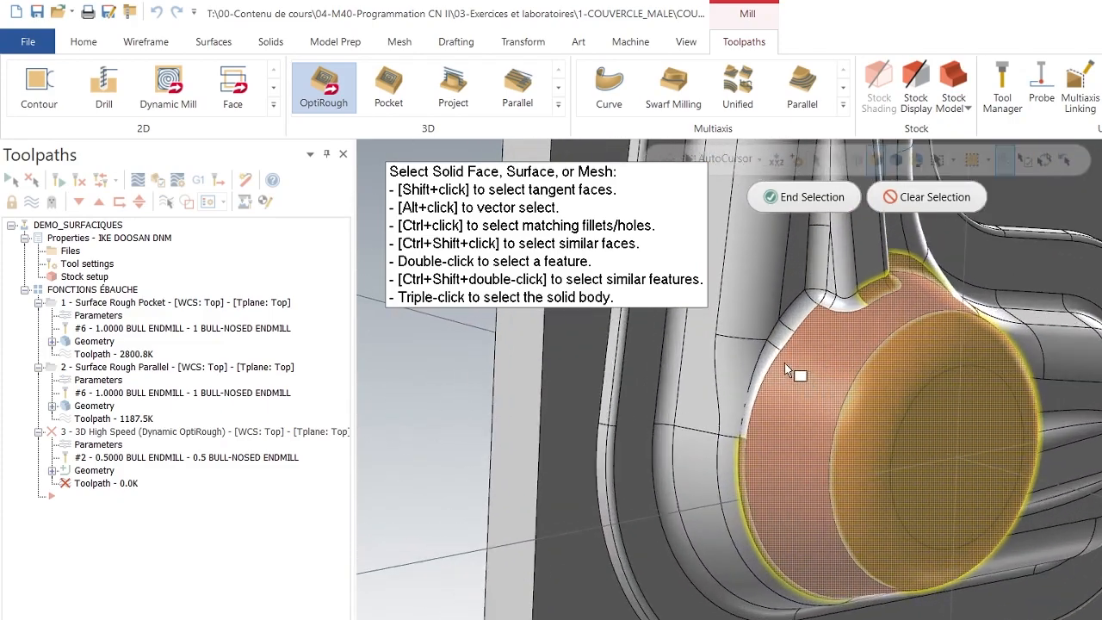
{"action": "left_click", "coordinate": [752, 409]}
{"action": "left_click", "coordinate": [768, 351]}
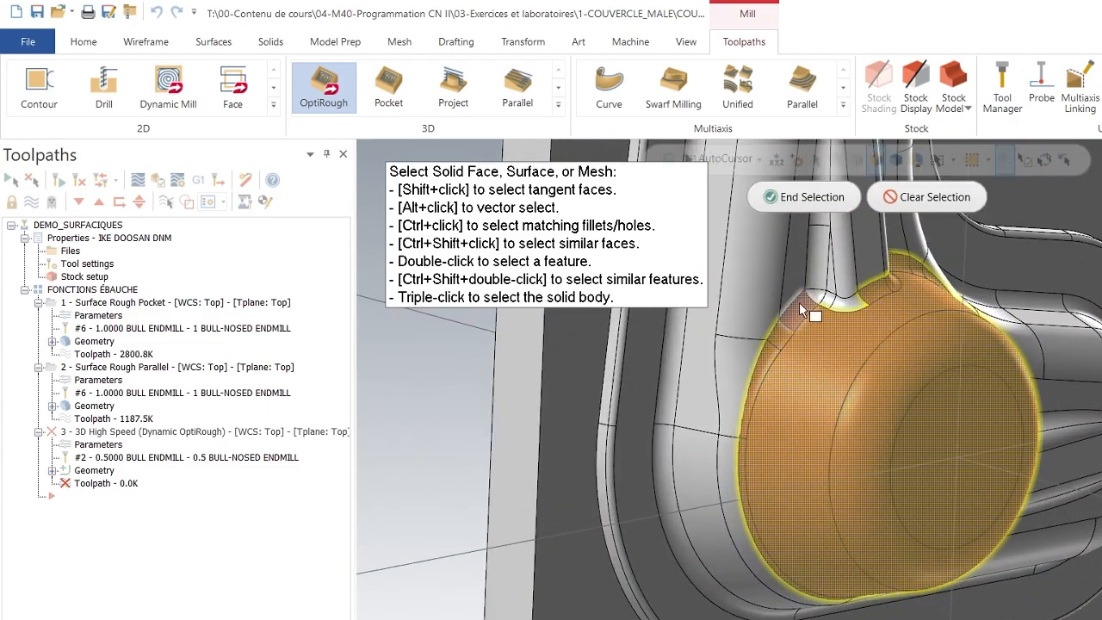
{"action": "middle_click_drag", "start_coordinate": [860, 360], "coordinate": [838, 313]}
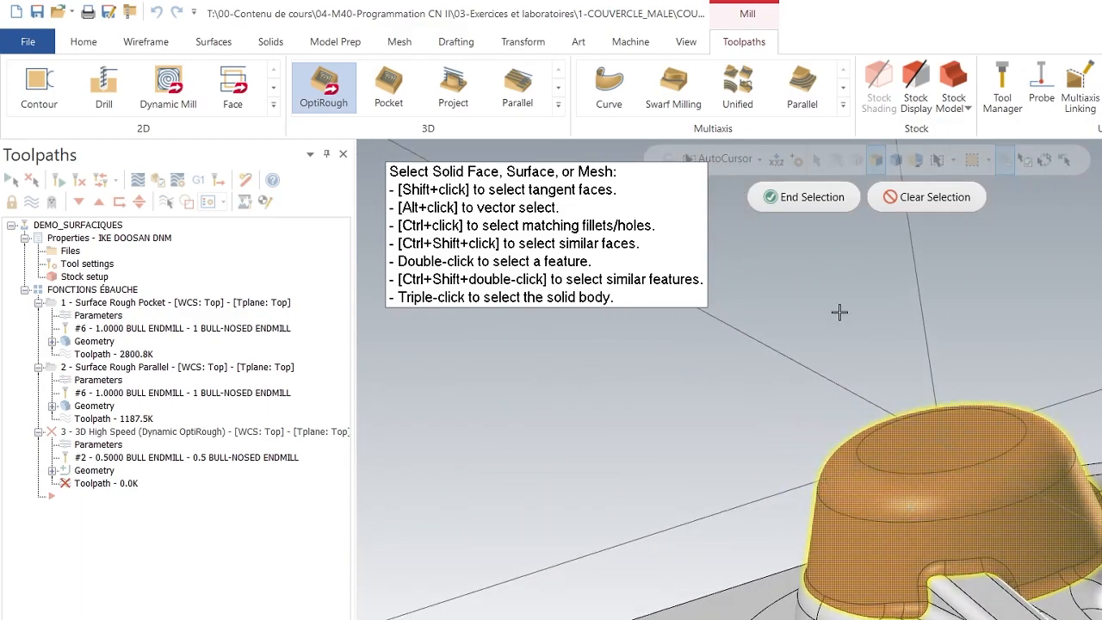
{"action": "left_click", "coordinate": [828, 200]}
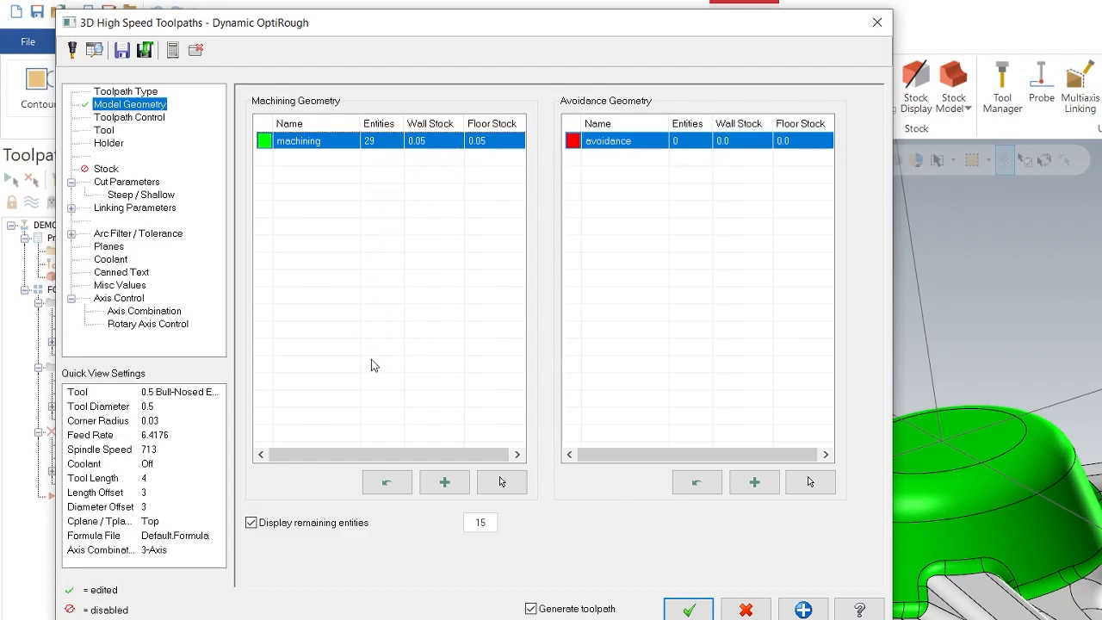
Step: Add a second machining geometry group named BAS with wall and floor stock of 0.1
{"action": "left_click", "coordinate": [443, 483]}
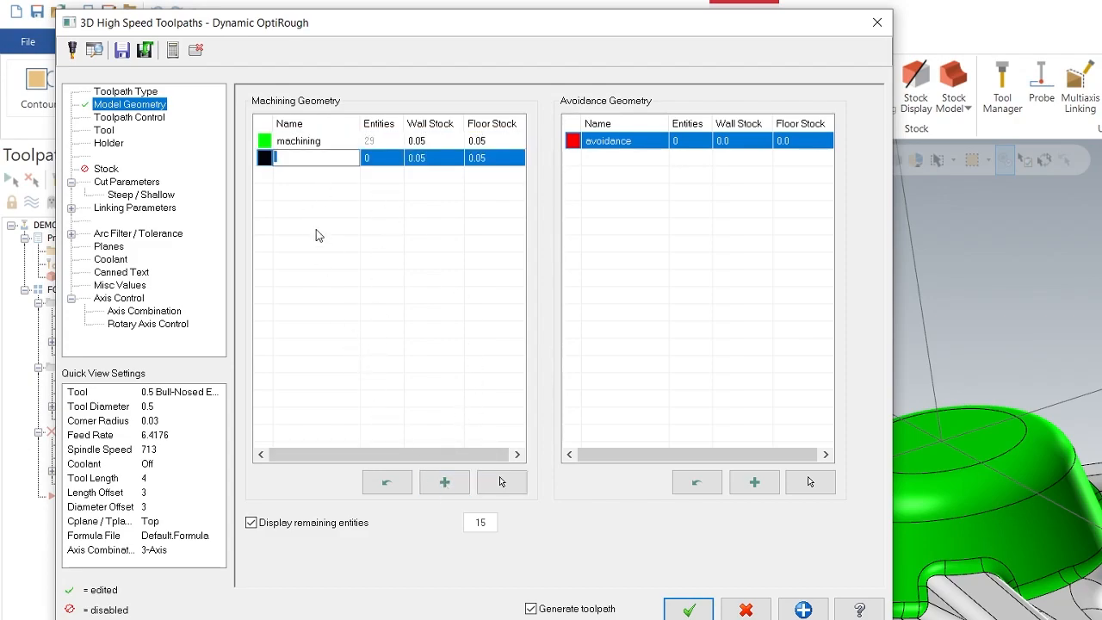
{"action": "type", "text": "BAS"}
{"action": "key", "text": "Return"}
{"action": "double_click", "coordinate": [436, 160]}
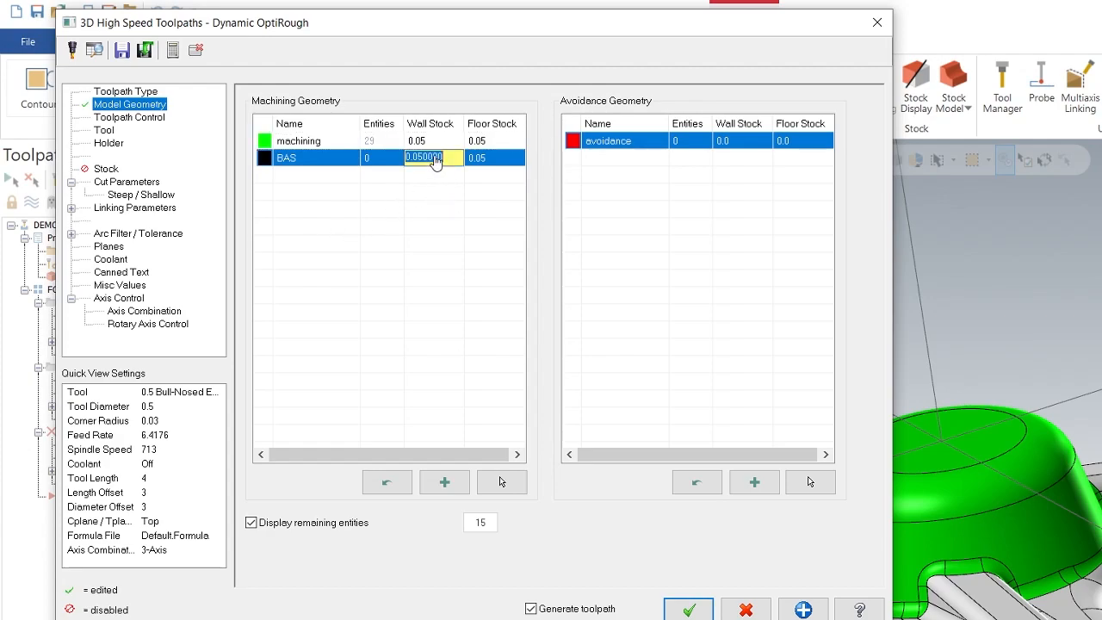
{"action": "type", "text": "0.1"}
{"action": "key", "text": "Return"}
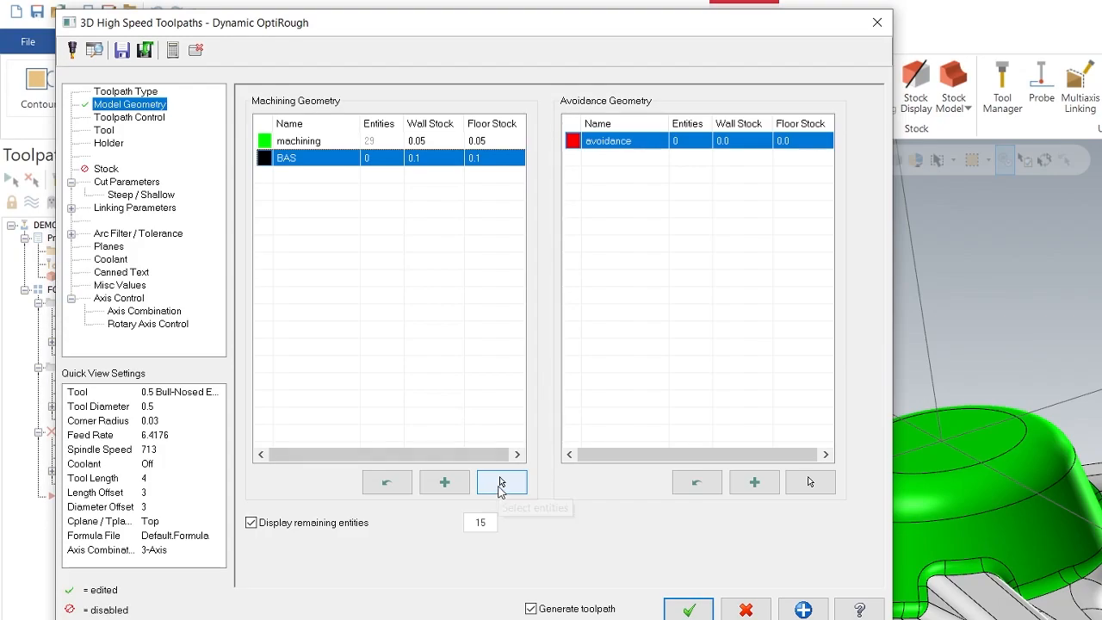
Step: Start the BAS group's face selection with the near lobe's rounded end, lower fillet and flat flange
{"action": "left_click", "coordinate": [502, 484]}
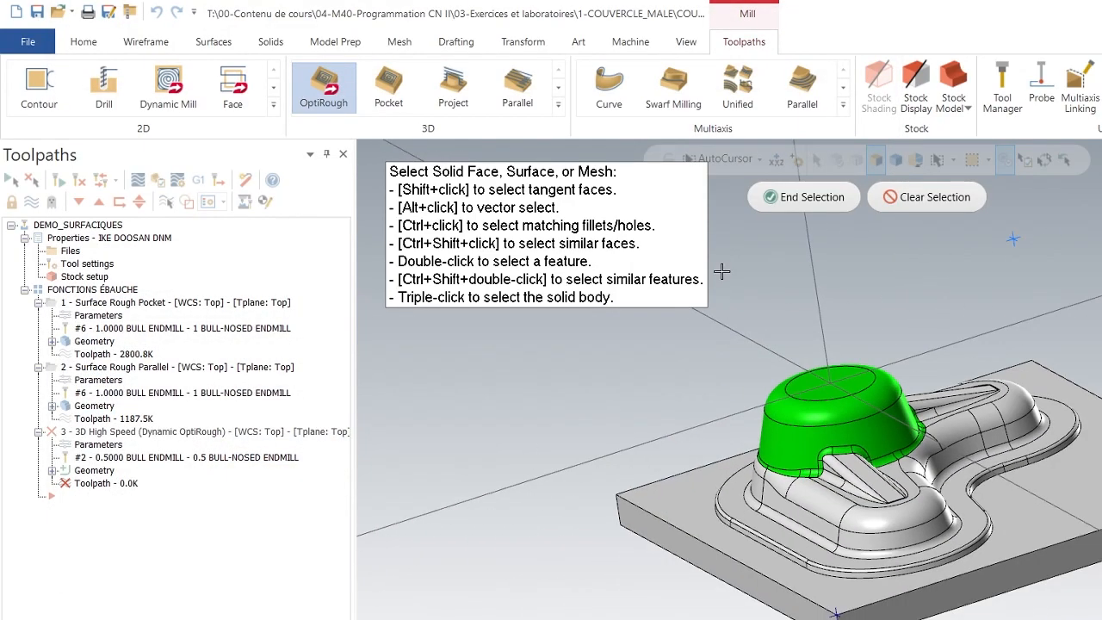
{"action": "left_click_drag", "start_coordinate": [904, 506], "coordinate": [787, 522]}
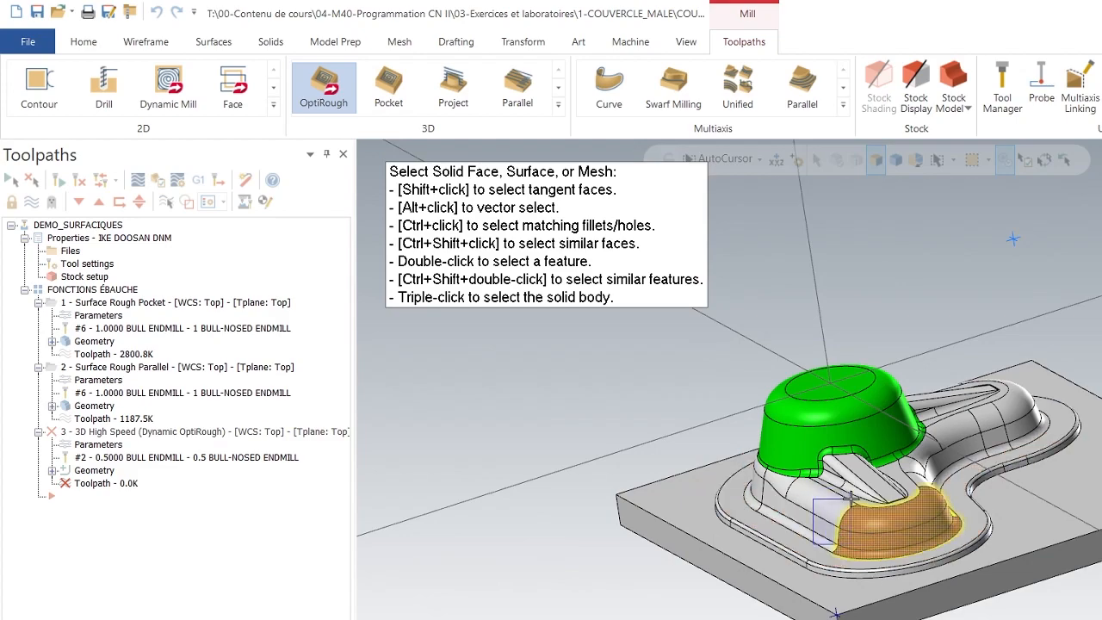
{"action": "left_click_drag", "start_coordinate": [841, 512], "coordinate": [800, 553]}
{"action": "left_click", "coordinate": [803, 551]}
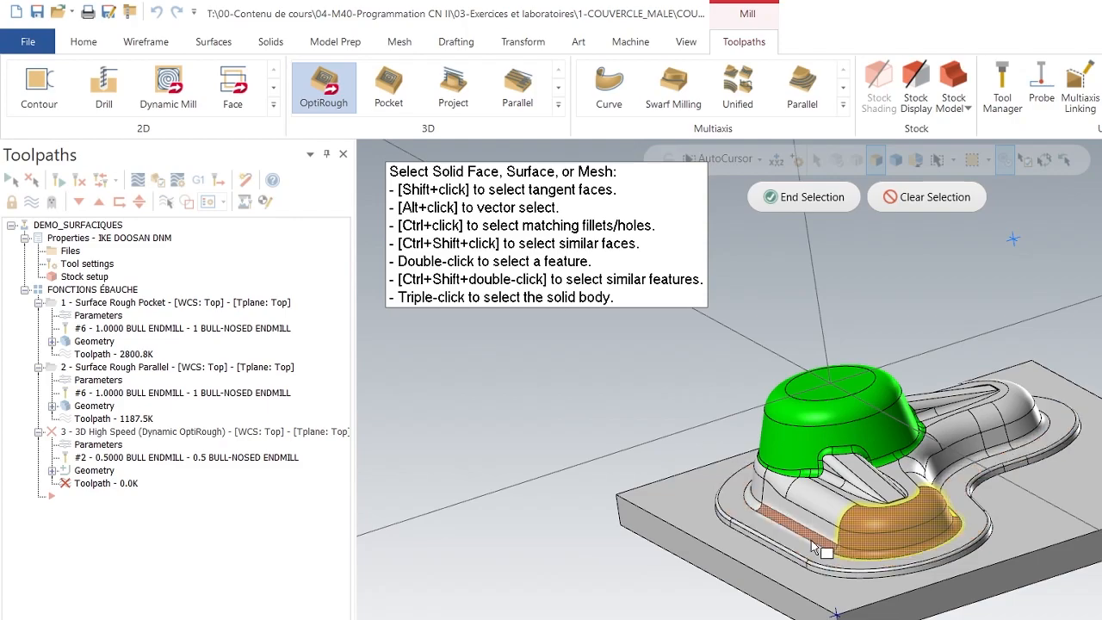
{"action": "left_click", "coordinate": [812, 542]}
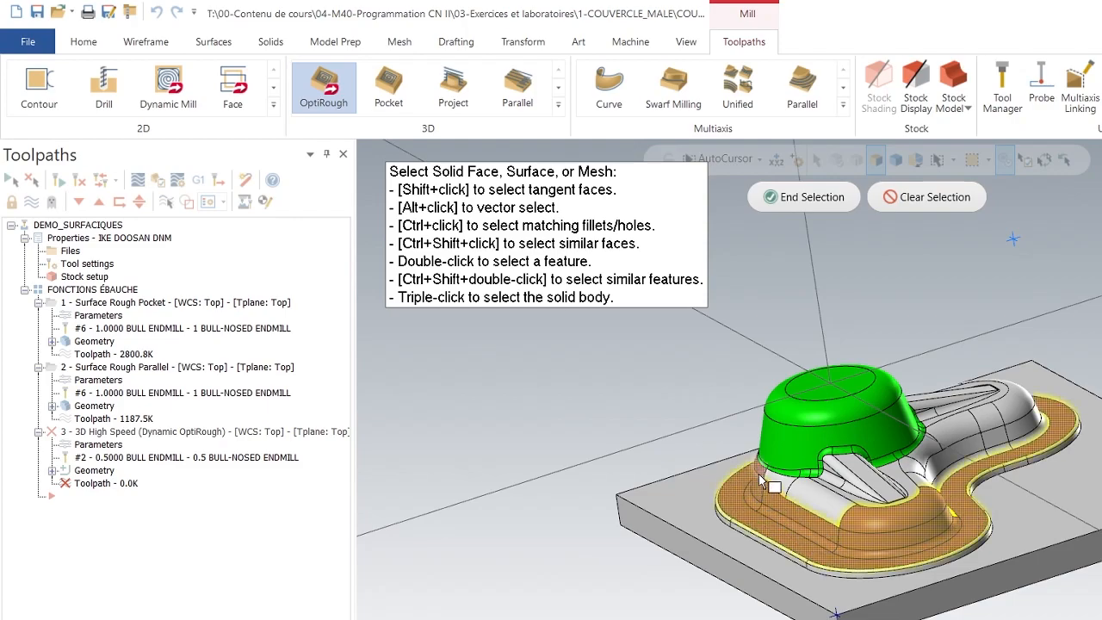
Step: Add the near lobe's side faces and the front rib faces, including the rib's narrow end face, to the BAS selection
{"action": "left_click", "coordinate": [849, 496]}
{"action": "left_click", "coordinate": [842, 492]}
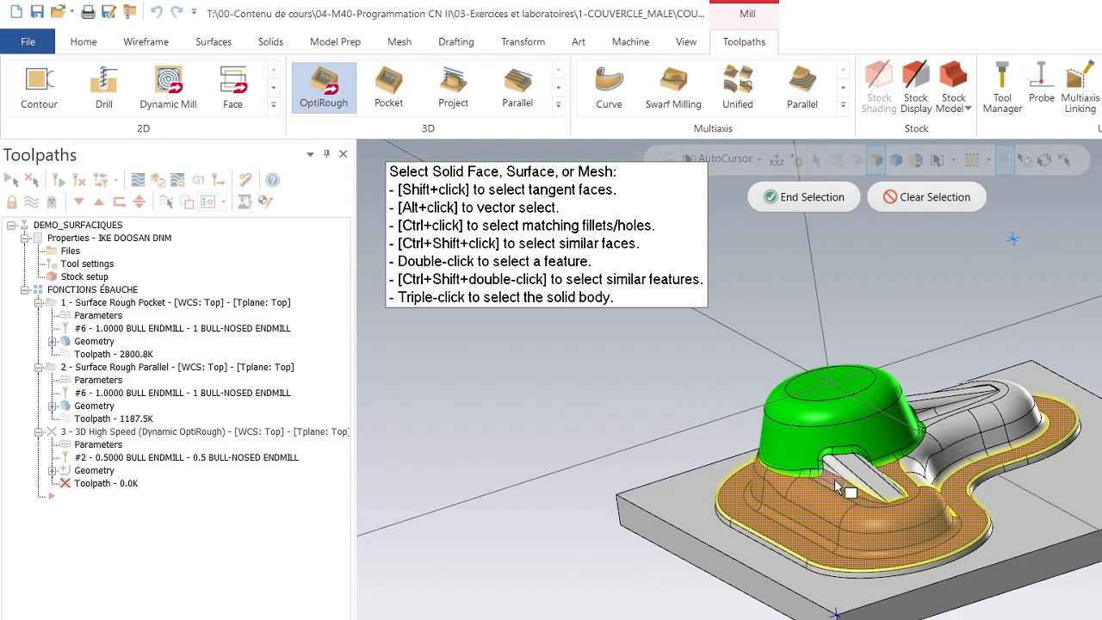
{"action": "left_click", "coordinate": [836, 471]}
{"action": "scroll", "coordinate": [855, 470], "scroll_direction": "up", "scroll_amount": 5}
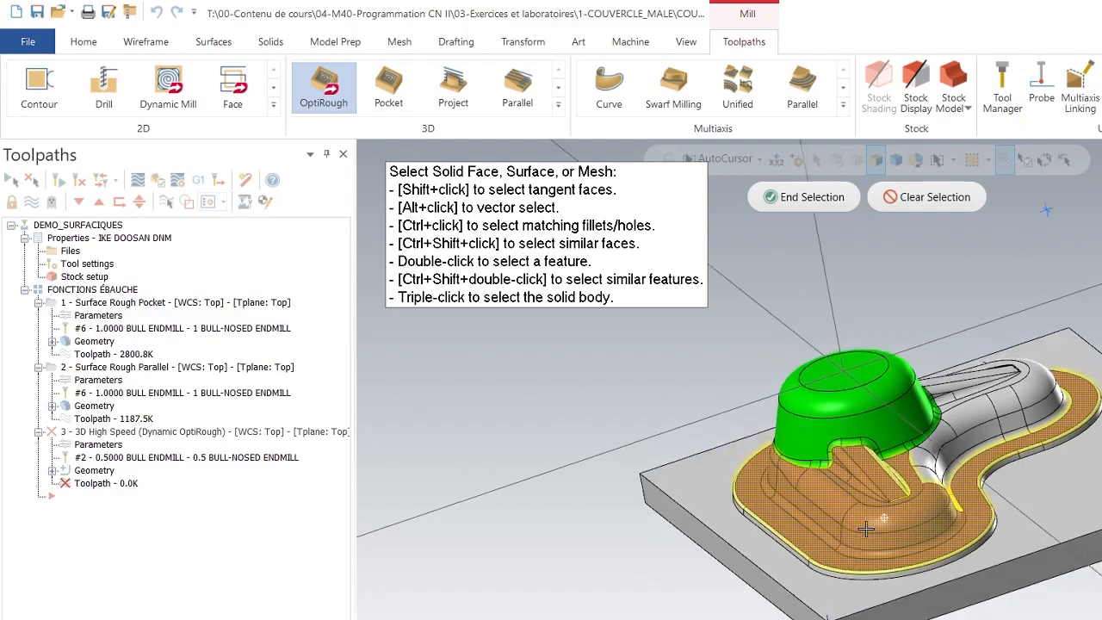
{"action": "left_click", "coordinate": [915, 465]}
{"action": "scroll", "coordinate": [929, 493], "scroll_direction": "up", "scroll_amount": 8}
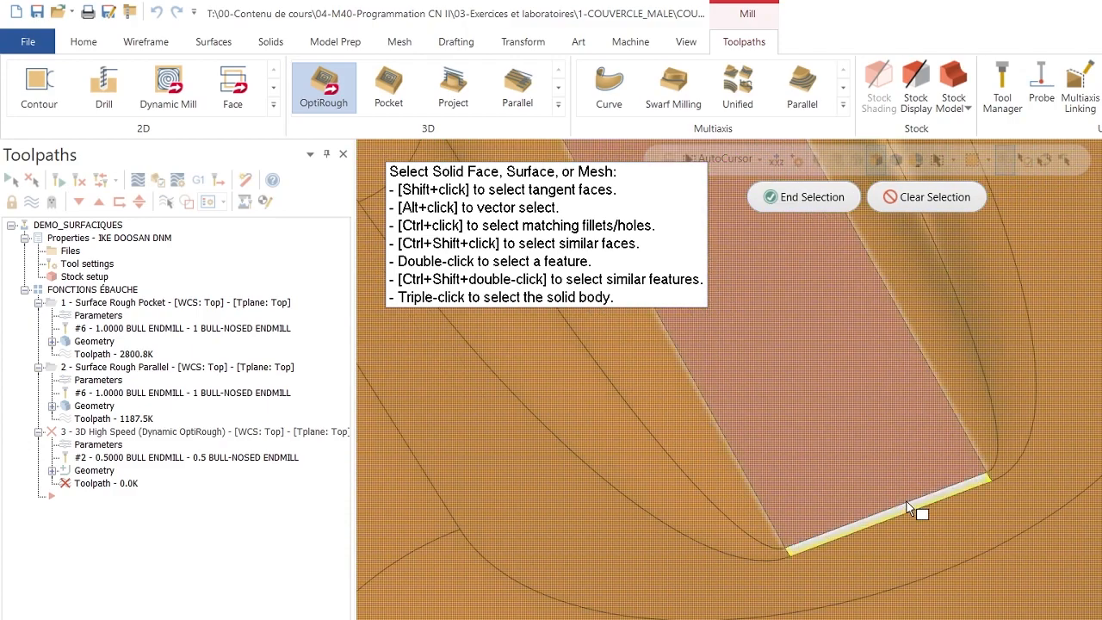
{"action": "scroll", "coordinate": [758, 473], "scroll_direction": "down", "scroll_amount": 8}
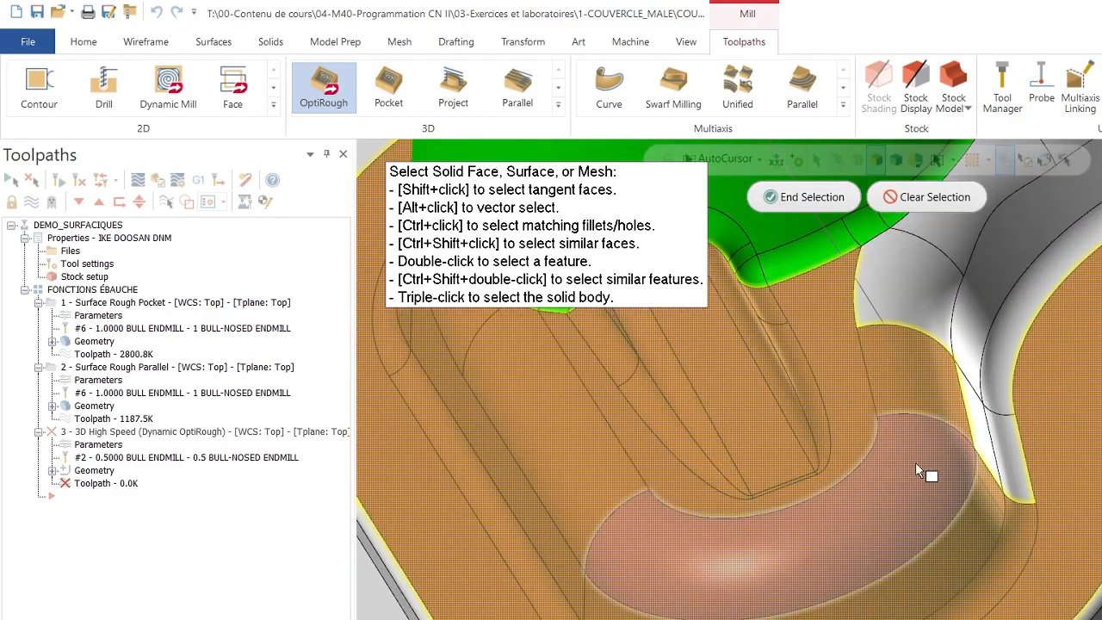
Step: Add the concave blend faces joining the near and far lobes below the dome to the BAS selection
{"action": "left_click", "coordinate": [998, 389]}
{"action": "left_click", "coordinate": [962, 354]}
{"action": "left_click", "coordinate": [889, 305]}
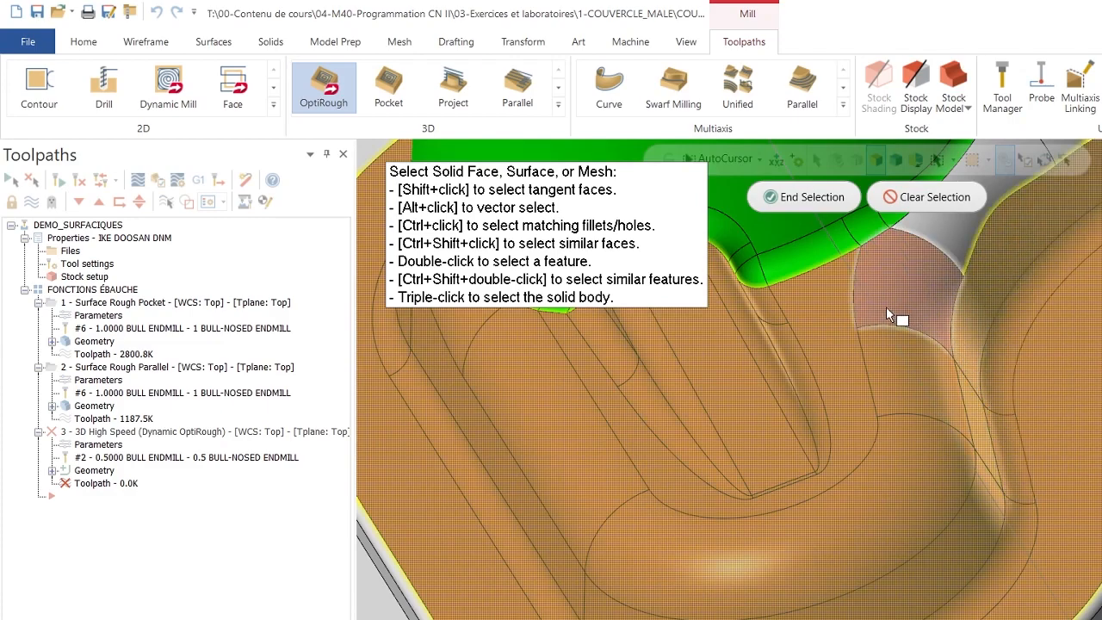
{"action": "left_click", "coordinate": [955, 253]}
Step: Add the far lobe's inner side faces and rounded end faces to the BAS selection
{"action": "middle_click_drag", "start_coordinate": [953, 261], "coordinate": [970, 373]}
{"action": "left_click", "coordinate": [897, 349]}
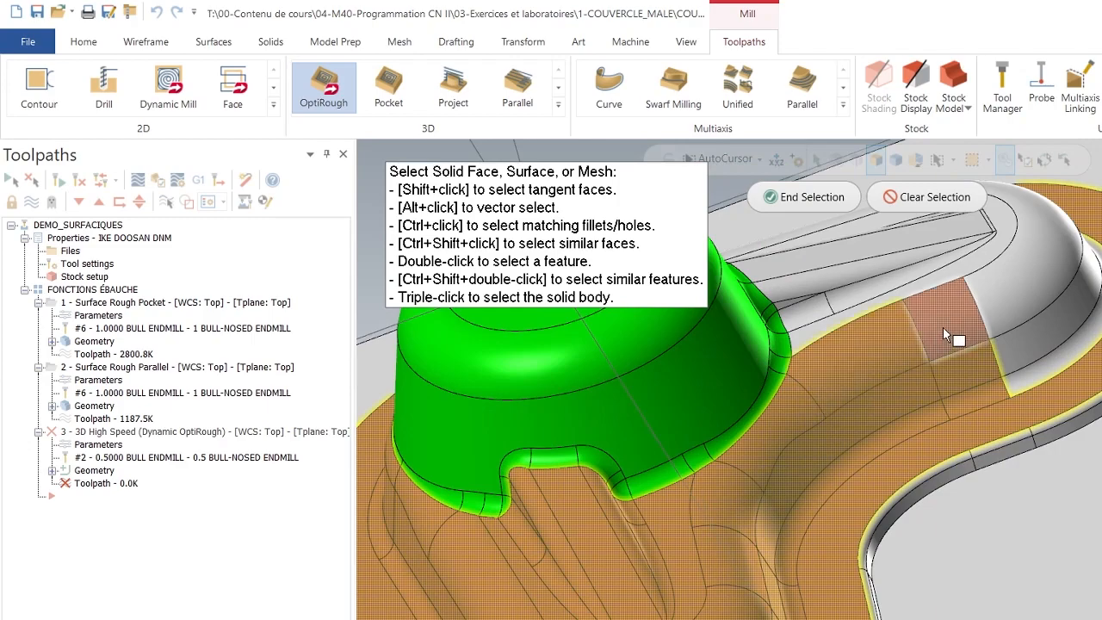
{"action": "left_click", "coordinate": [944, 328]}
{"action": "left_click", "coordinate": [1024, 355]}
{"action": "left_click", "coordinate": [1000, 311]}
{"action": "left_click", "coordinate": [973, 274]}
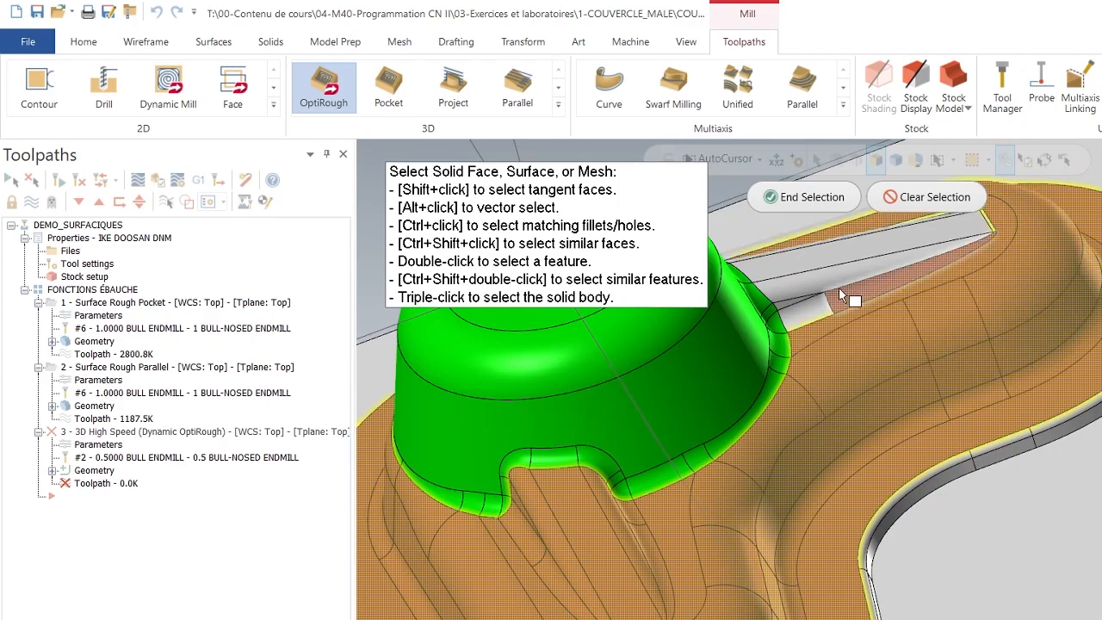
Step: Add the far rib's top, side and fillet faces, including its narrow tip, to the BAS selection
{"action": "left_click", "coordinate": [784, 303]}
{"action": "left_click", "coordinate": [825, 278]}
{"action": "left_click", "coordinate": [815, 262]}
{"action": "mouse_move", "coordinate": [1002, 303]}
{"action": "middle_mouse_down"}
{"action": "mouse_move", "coordinate": [972, 401]}
{"action": "mouse_move", "coordinate": [1011, 289]}
{"action": "mouse_move", "coordinate": [733, 529]}
{"action": "mouse_move", "coordinate": [921, 366]}
{"action": "mouse_move", "coordinate": [865, 376]}
{"action": "mouse_move", "coordinate": [790, 501]}
{"action": "middle_mouse_up"}
{"action": "scroll", "coordinate": [790, 501], "scroll_direction": "up", "scroll_amount": 5}
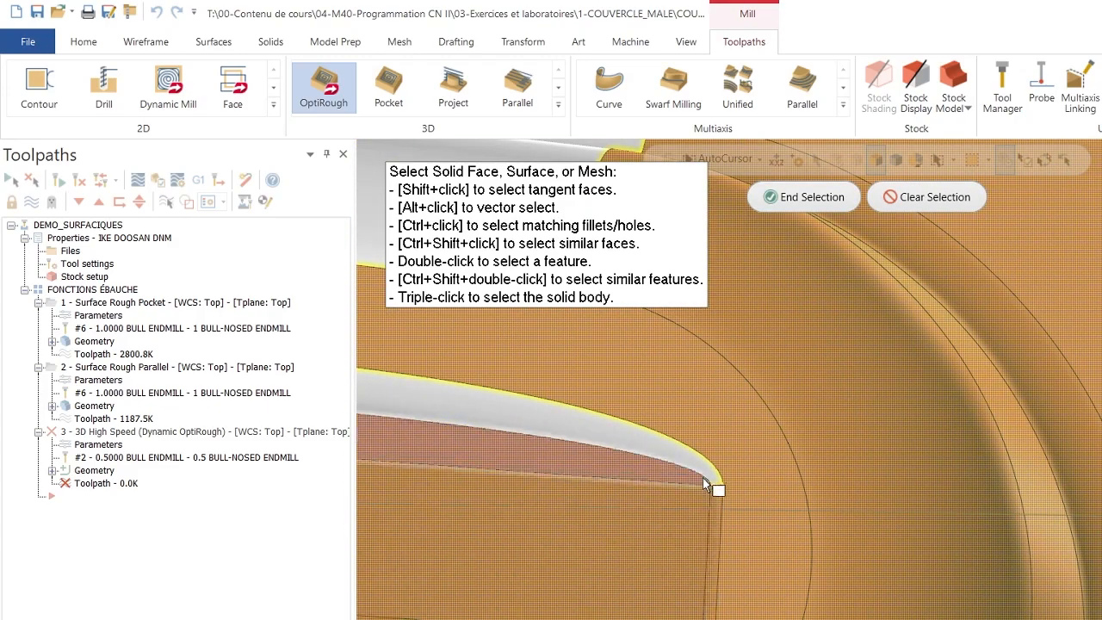
{"action": "left_click", "coordinate": [689, 466]}
{"action": "left_click", "coordinate": [689, 476]}
Step: Add the far lobe's rear top and side faces, including the patch beside the dome, to the BAS selection
{"action": "scroll", "coordinate": [751, 546], "scroll_direction": "down", "scroll_amount": 4}
{"action": "scroll", "coordinate": [764, 554], "scroll_direction": "down", "scroll_amount": 2}
{"action": "middle_click_drag", "start_coordinate": [764, 555], "coordinate": [712, 570]}
{"action": "left_click", "coordinate": [669, 402]}
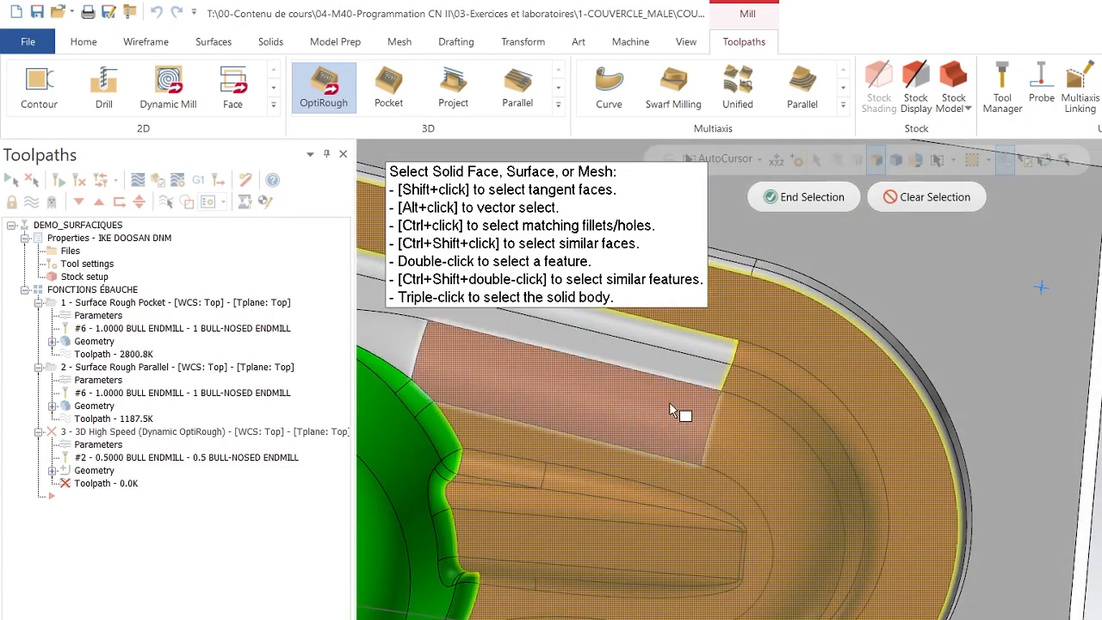
{"action": "left_click", "coordinate": [718, 350]}
{"action": "scroll", "coordinate": [854, 465], "scroll_direction": "down", "scroll_amount": 2}
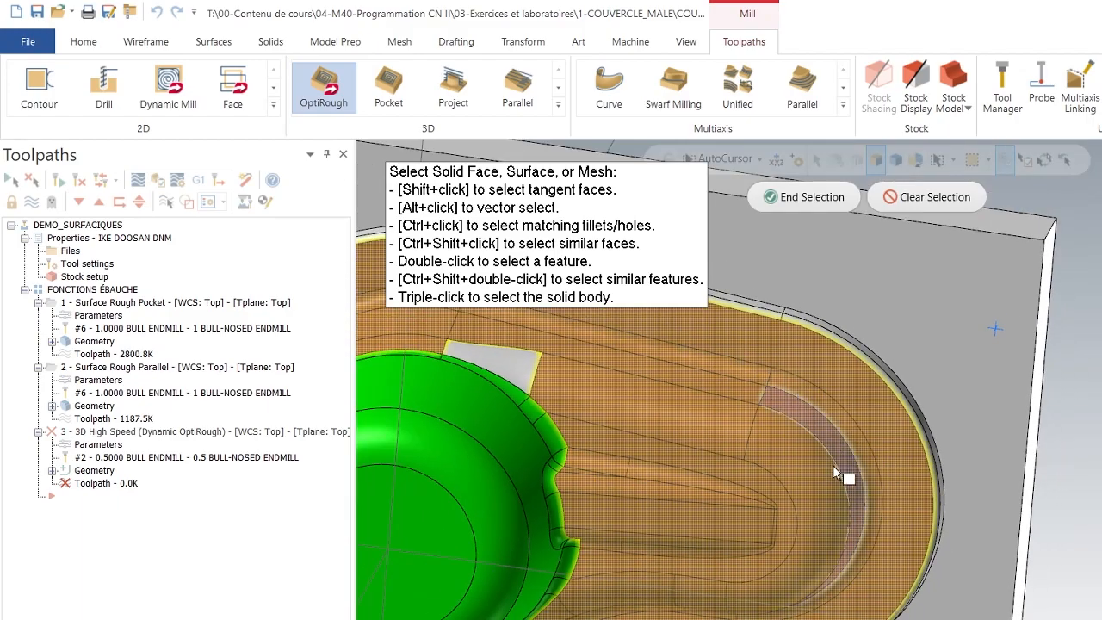
{"action": "scroll", "coordinate": [572, 355], "scroll_direction": "up", "scroll_amount": 2}
{"action": "left_click", "coordinate": [493, 364]}
Step: Add the outer rim wall faces around the far lobe and along the concave edge between the two lobes to the BAS selection
{"action": "scroll", "coordinate": [910, 490], "scroll_direction": "up", "scroll_amount": 2}
{"action": "scroll", "coordinate": [910, 490], "scroll_direction": "down", "scroll_amount": 3}
{"action": "middle_click_drag", "start_coordinate": [862, 413], "coordinate": [763, 524]}
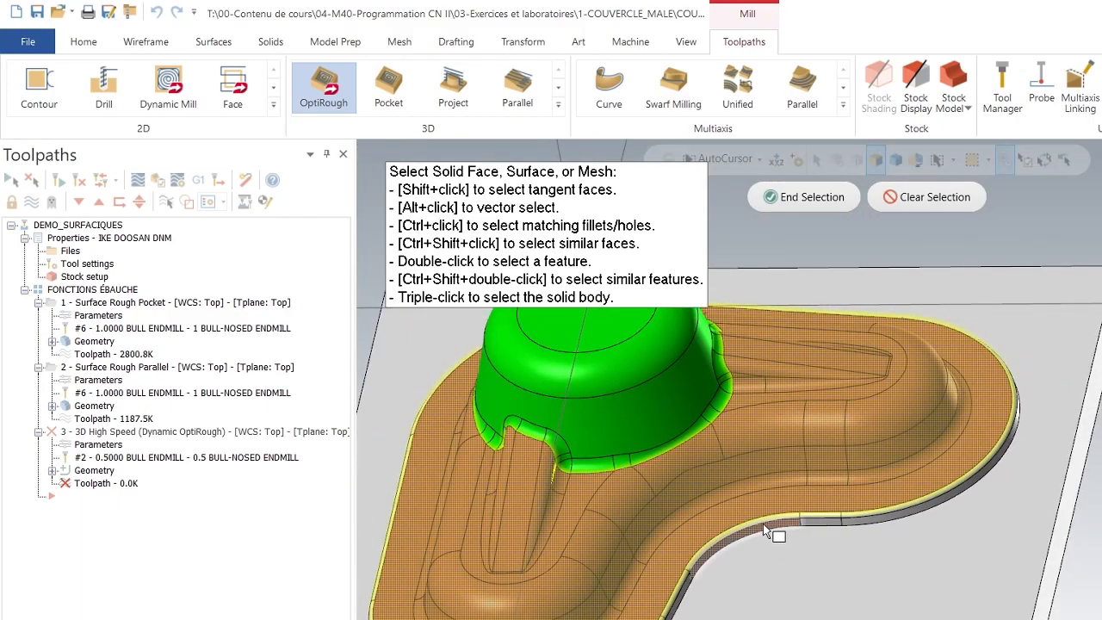
{"action": "left_click", "coordinate": [837, 518]}
{"action": "scroll", "coordinate": [693, 592], "scroll_direction": "up", "scroll_amount": 5}
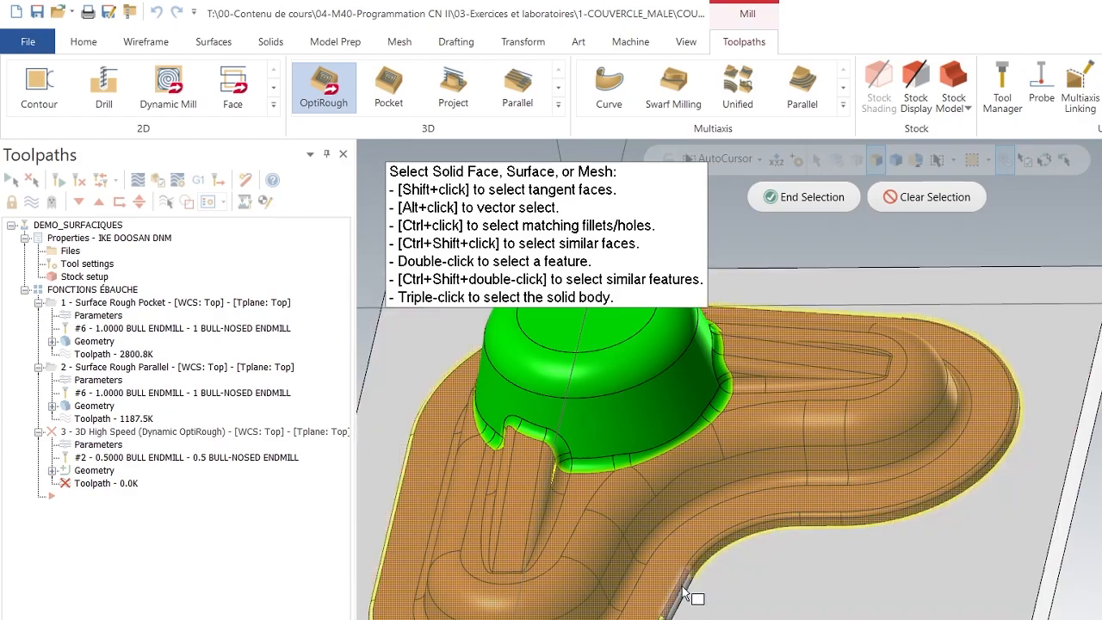
{"action": "scroll", "coordinate": [675, 562], "scroll_direction": "down", "scroll_amount": 4}
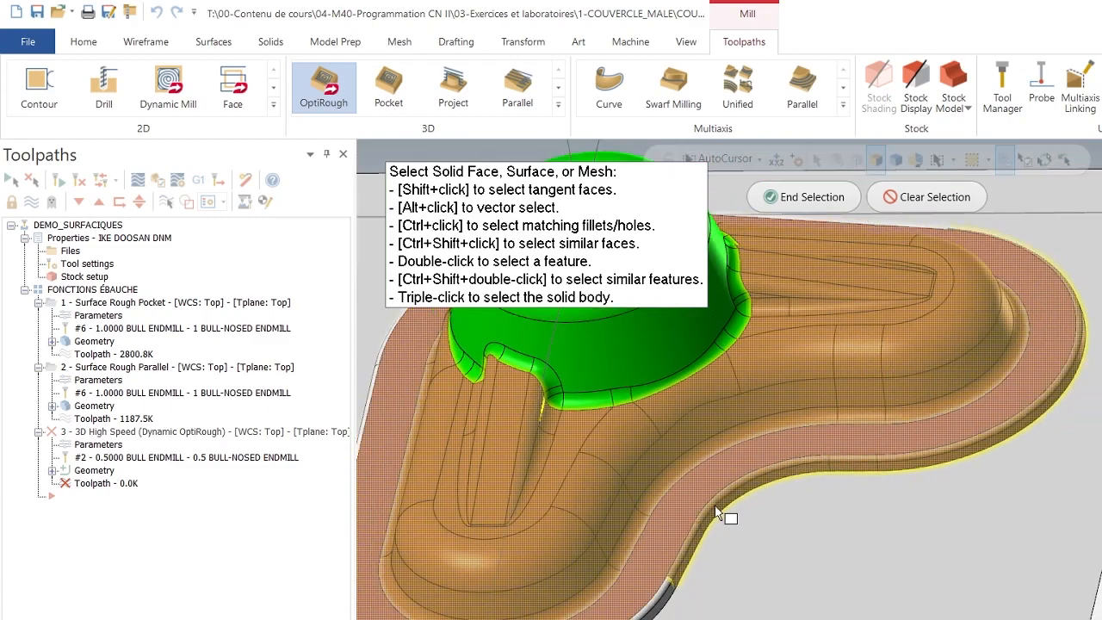
{"action": "scroll", "coordinate": [722, 508], "scroll_direction": "up", "scroll_amount": 4}
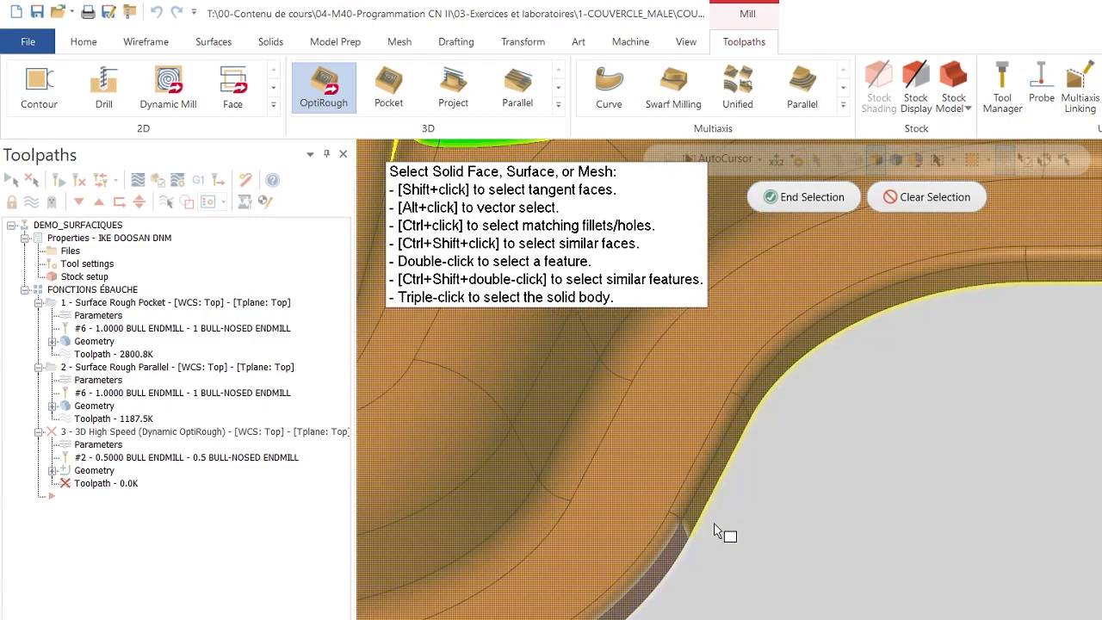
Step: Add the rim wall faces around the near lobe's end and along its long outer side to the BAS selection
{"action": "scroll", "coordinate": [703, 546], "scroll_direction": "down", "scroll_amount": 4}
{"action": "scroll", "coordinate": [838, 540], "scroll_direction": "up", "scroll_amount": 2}
{"action": "middle_click_drag", "start_coordinate": [838, 541], "coordinate": [758, 498]}
{"action": "scroll", "coordinate": [551, 413], "scroll_direction": "up", "scroll_amount": 4}
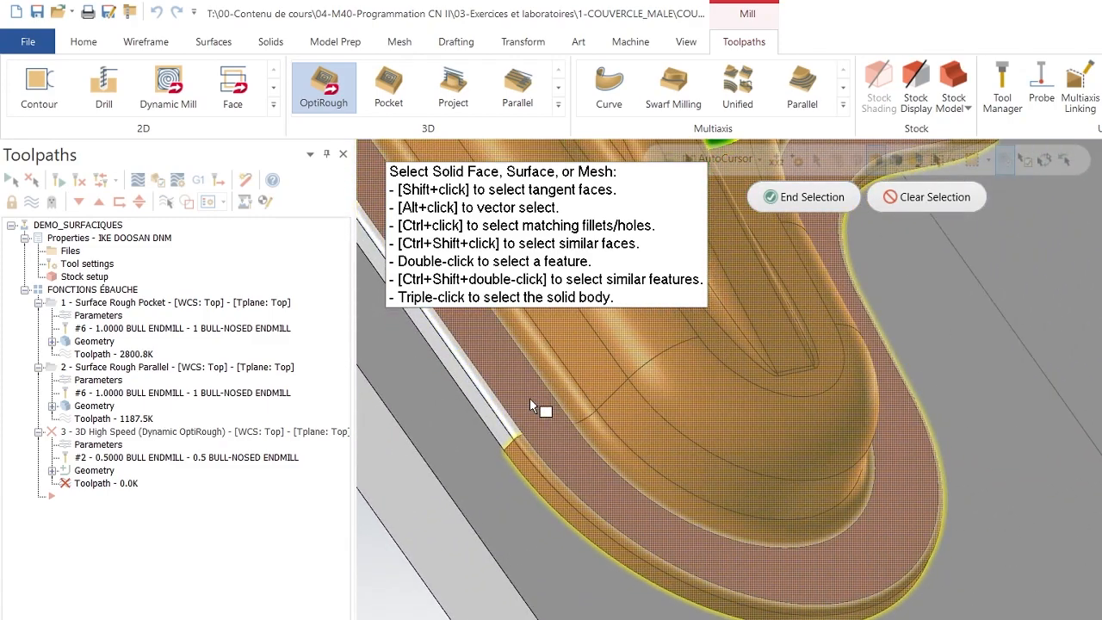
{"action": "scroll", "coordinate": [508, 439], "scroll_direction": "down", "scroll_amount": 4}
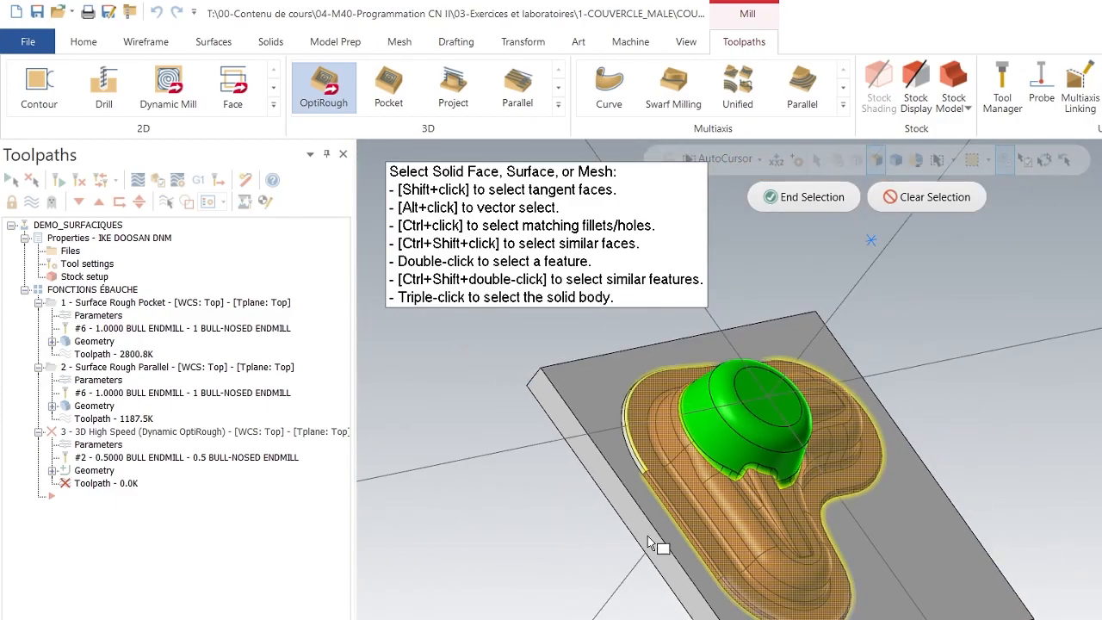
{"action": "scroll", "coordinate": [659, 442], "scroll_direction": "up", "scroll_amount": 5}
{"action": "left_click", "coordinate": [640, 430]}
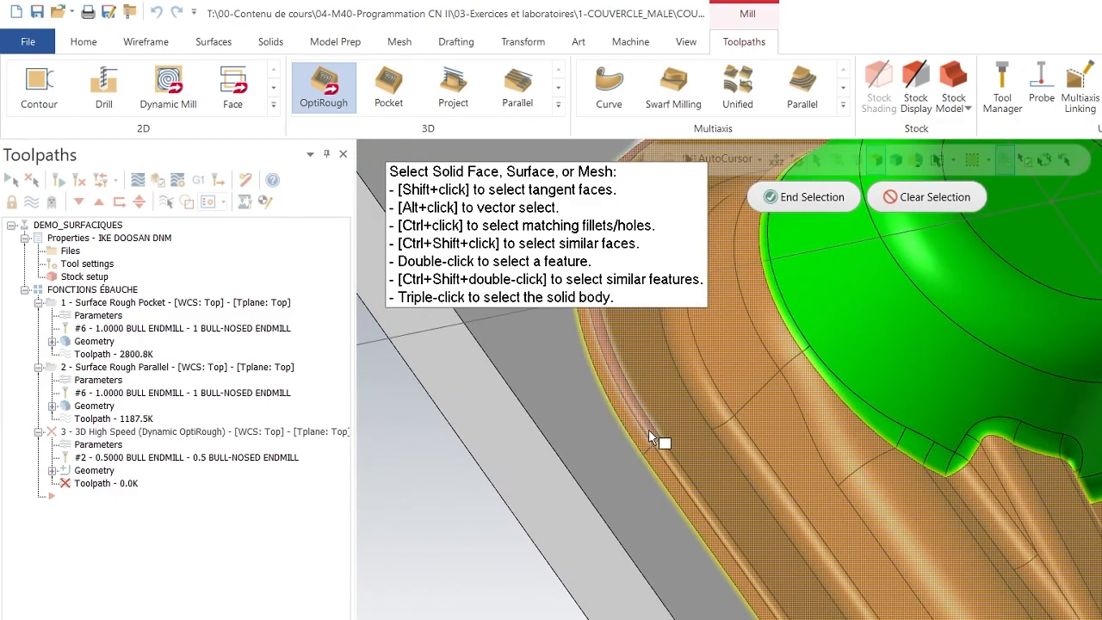
Step: Add the remaining rim wall faces along the cover's rear side and finish the BAS selection
{"action": "scroll", "coordinate": [649, 429], "scroll_direction": "down", "scroll_amount": 4}
{"action": "mouse_move", "coordinate": [880, 489]}
{"action": "middle_mouse_down"}
{"action": "mouse_move", "coordinate": [986, 530]}
{"action": "mouse_move", "coordinate": [713, 492]}
{"action": "middle_mouse_up"}
{"action": "scroll", "coordinate": [689, 465], "scroll_direction": "up", "scroll_amount": 4}
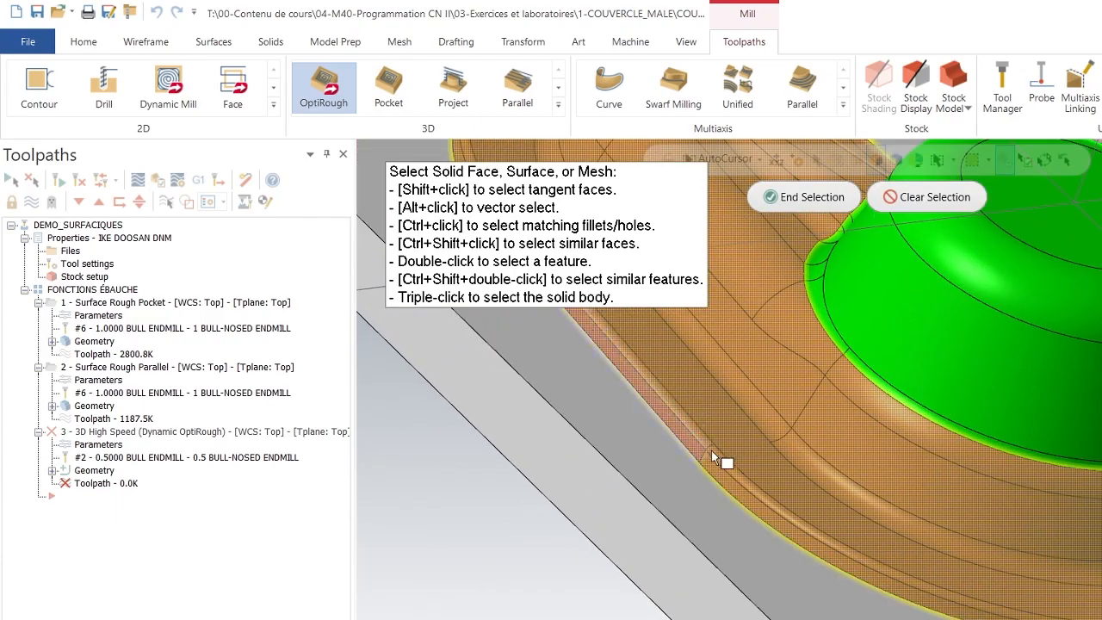
{"action": "scroll", "coordinate": [702, 446], "scroll_direction": "down", "scroll_amount": 4}
{"action": "scroll", "coordinate": [740, 370], "scroll_direction": "up", "scroll_amount": 4}
{"action": "left_click", "coordinate": [785, 198]}
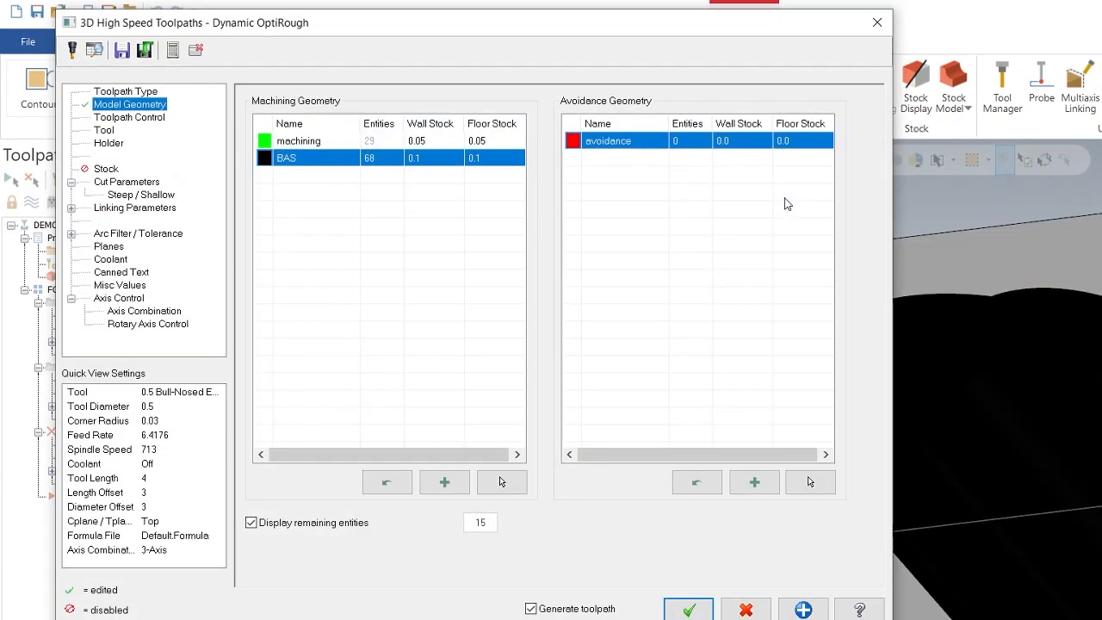
Step: Assign the base plate's top face to the avoidance geometry group
{"action": "left_click", "coordinate": [338, 143]}
{"action": "left_click", "coordinate": [336, 161]}
{"action": "left_click", "coordinate": [809, 483]}
{"action": "left_click", "coordinate": [776, 478]}
{"action": "left_click", "coordinate": [806, 198]}
{"action": "scroll", "coordinate": [997, 477], "scroll_direction": "up", "scroll_amount": 1}
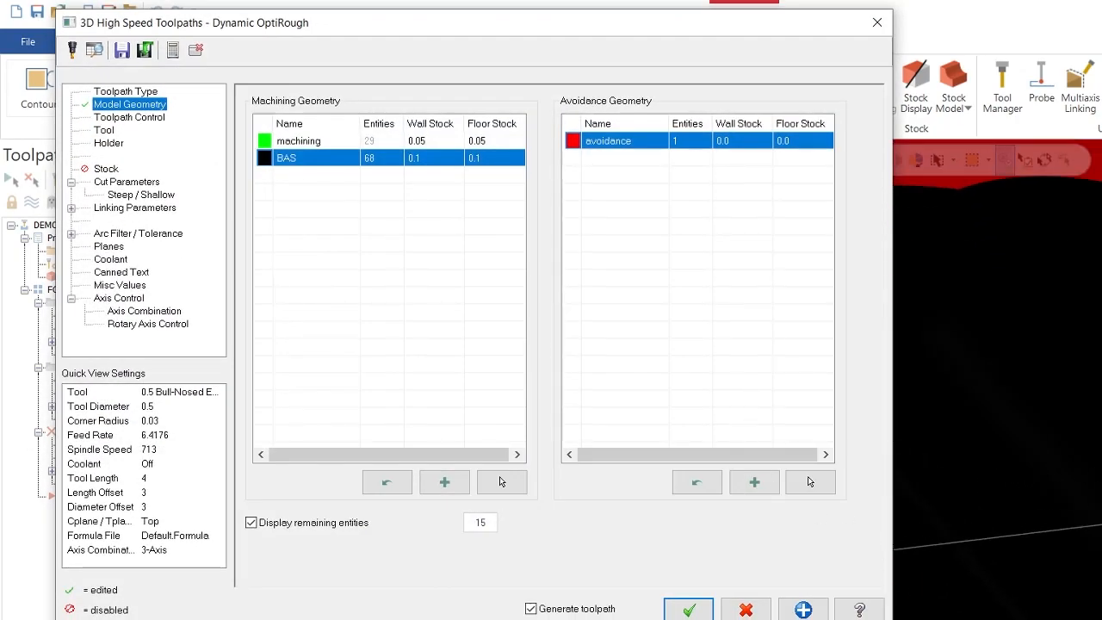
{"action": "scroll", "coordinate": [997, 477], "scroll_direction": "down", "scroll_amount": 3}
{"action": "middle_click_drag", "start_coordinate": [998, 478], "coordinate": [1033, 285]}
{"action": "scroll", "coordinate": [1082, 377], "scroll_direction": "down", "scroll_amount": 3}
{"action": "scroll", "coordinate": [1061, 322], "scroll_direction": "down", "scroll_amount": 2}
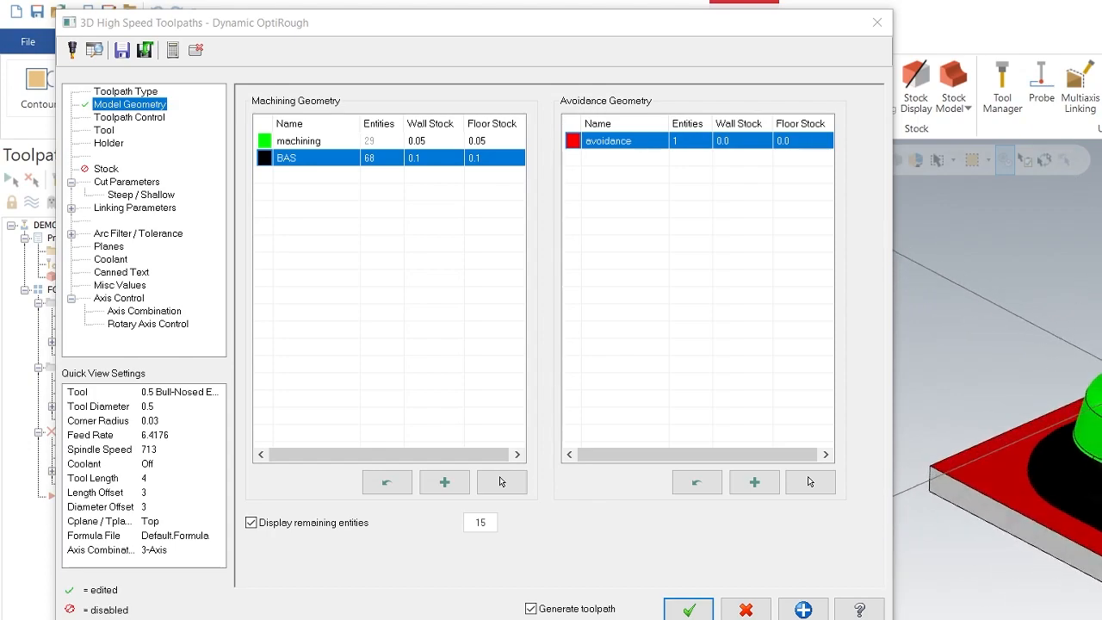
Step: Define the containment boundary by chaining the outer edge loop of the base plate's top face
{"action": "left_click", "coordinate": [105, 121]}
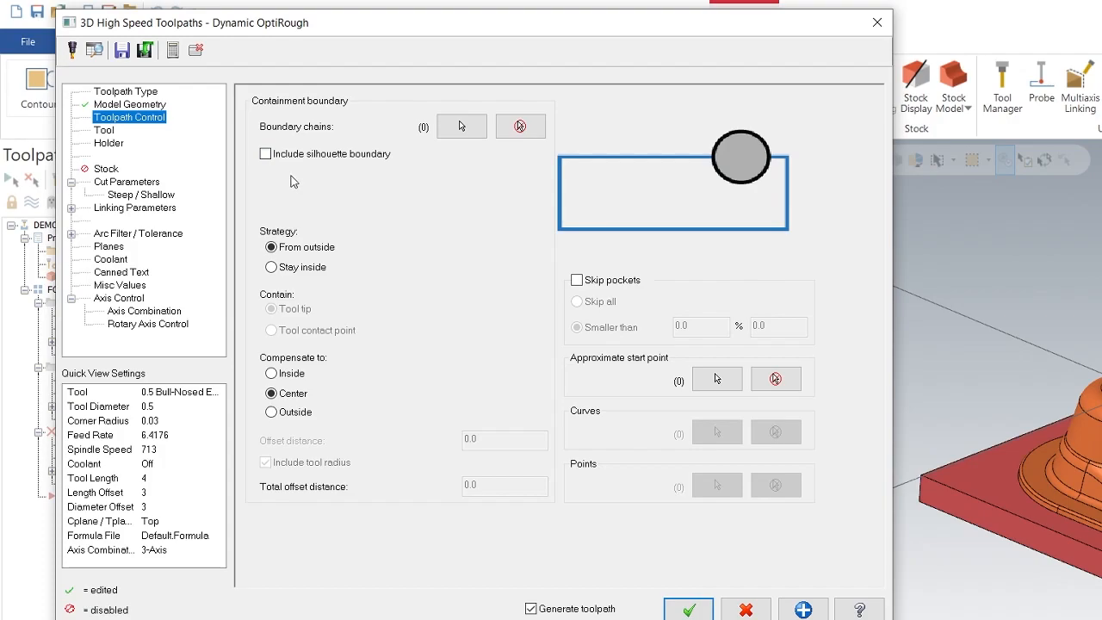
{"action": "left_click", "coordinate": [461, 127]}
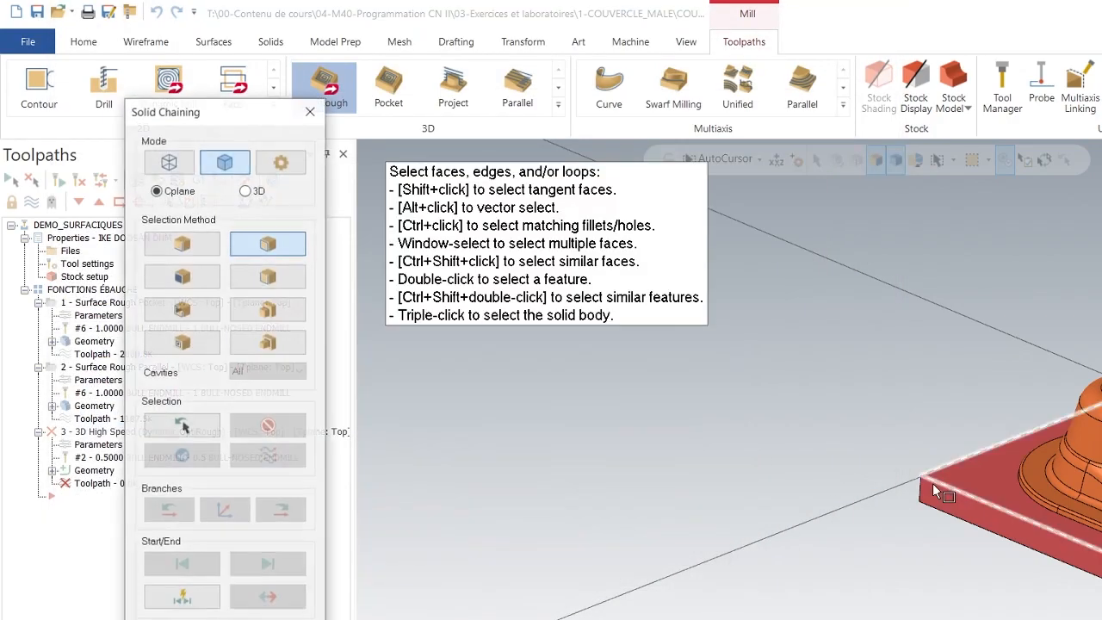
{"action": "left_click", "coordinate": [950, 493]}
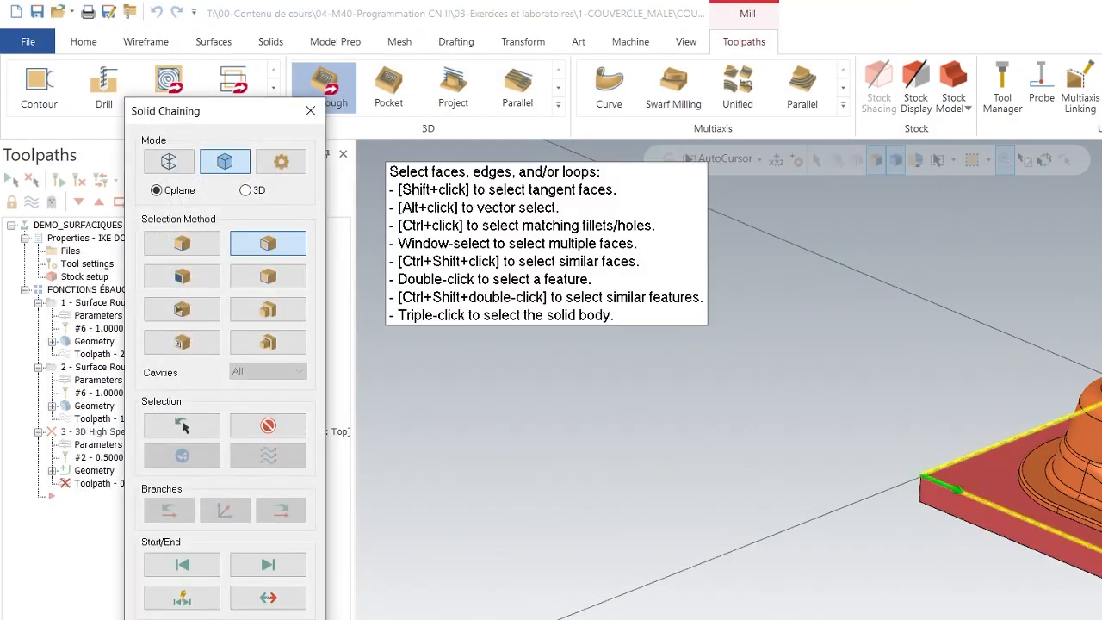
{"action": "left_click", "coordinate": [182, 425]}
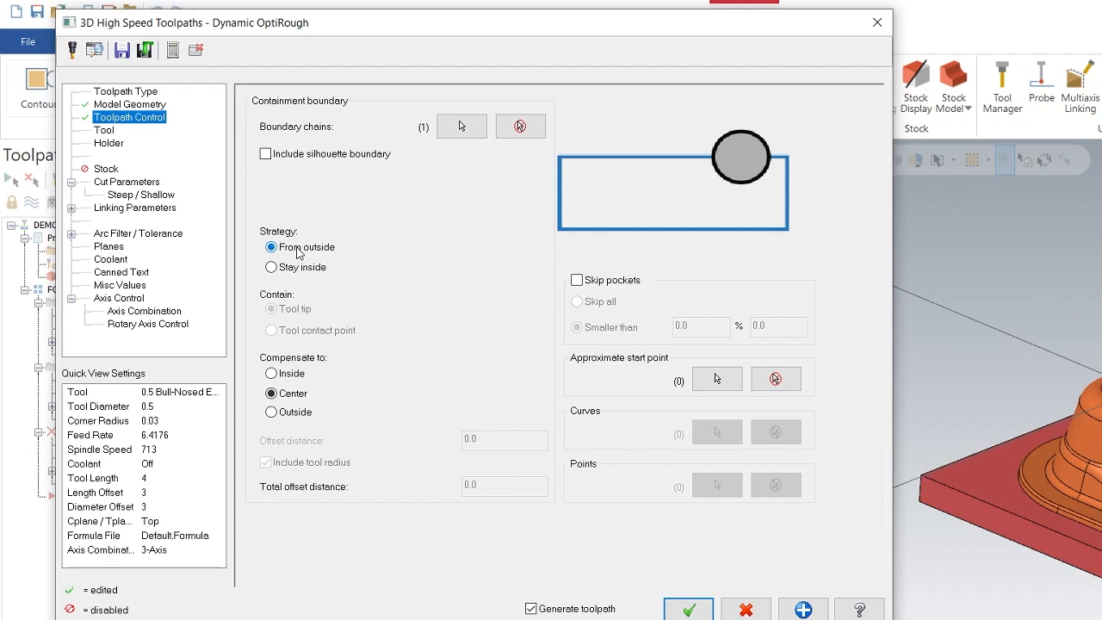
Step: Set the containment strategy to From outside and compensate to Outside with an offset distance of 0.025
{"action": "left_click", "coordinate": [271, 267]}
{"action": "left_click", "coordinate": [303, 247]}
{"action": "left_click", "coordinate": [271, 413]}
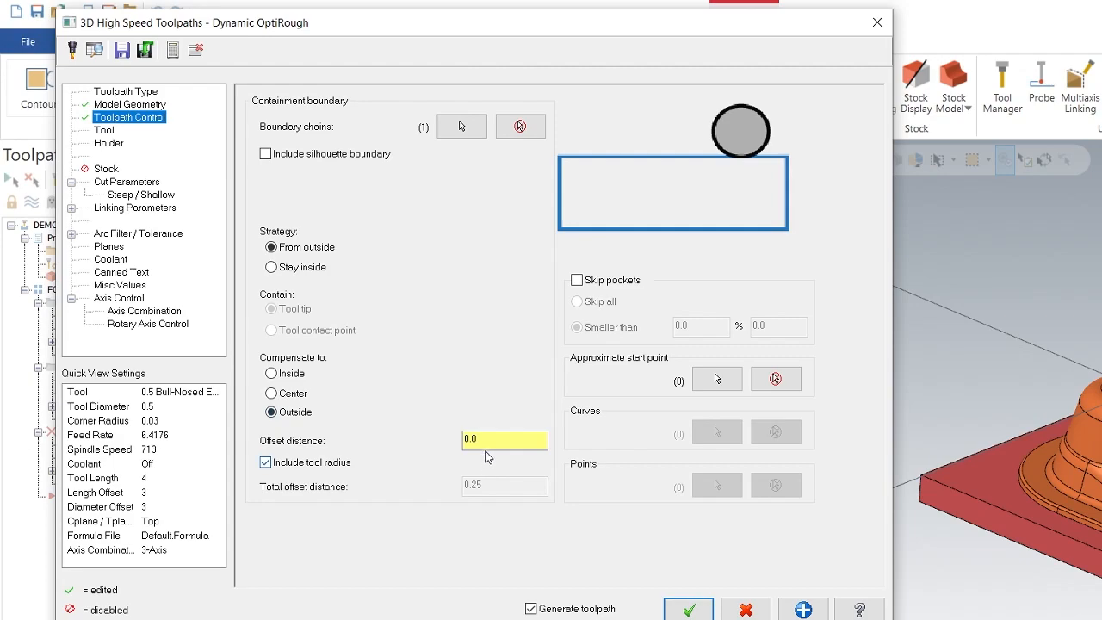
{"action": "left_click", "coordinate": [482, 441]}
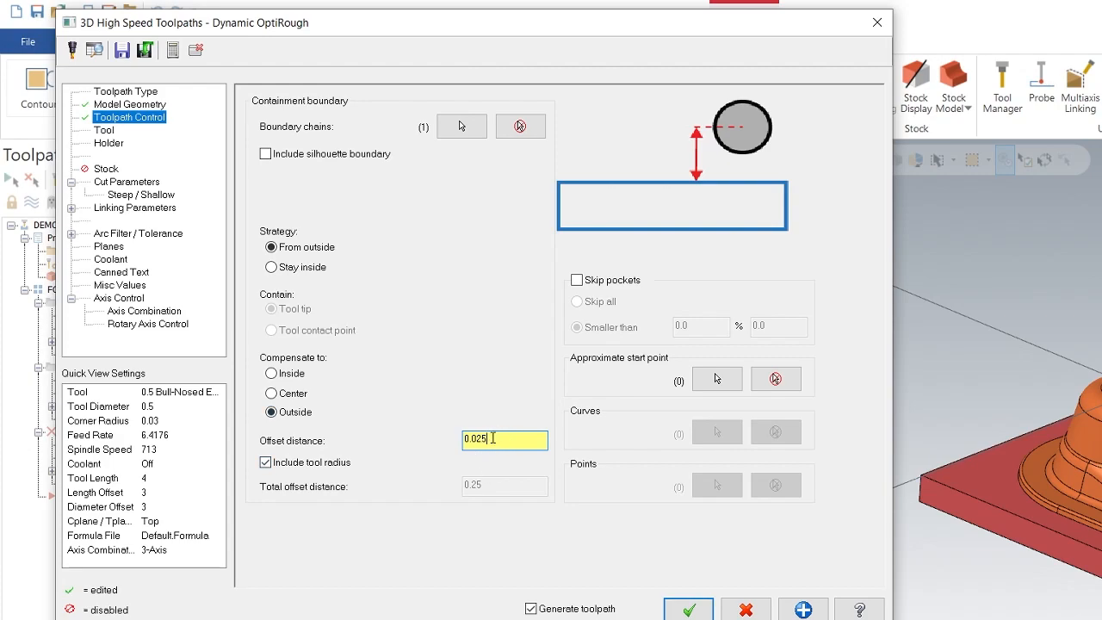
Step: Raise the stepover distance to the current tool's maximum of 83.6% in the cut parameters
{"action": "left_click", "coordinate": [127, 182]}
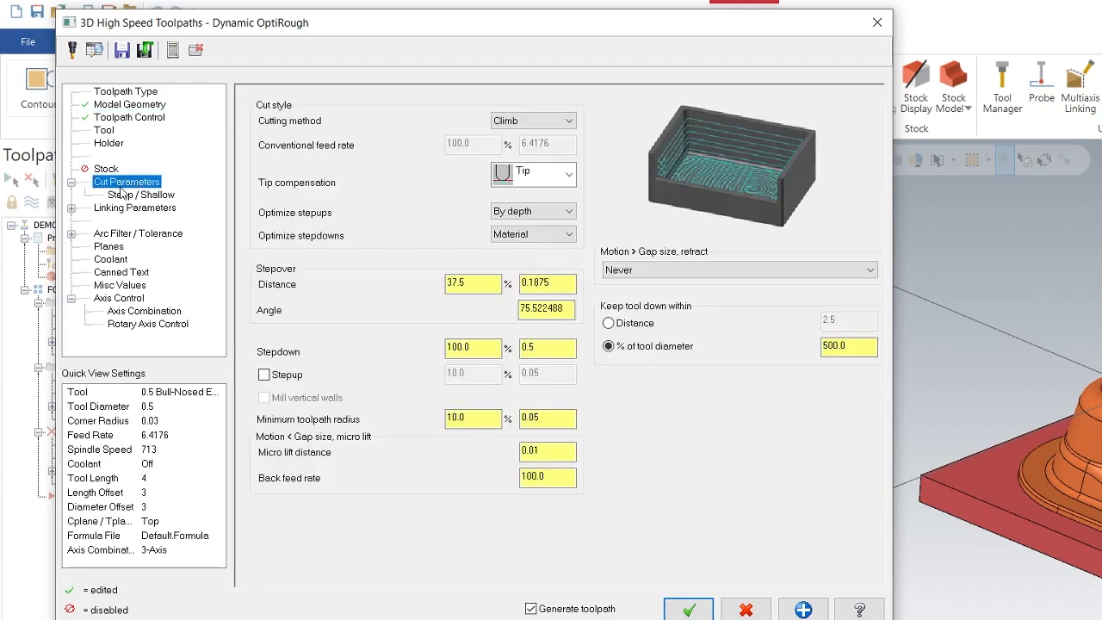
{"action": "left_click", "coordinate": [476, 287]}
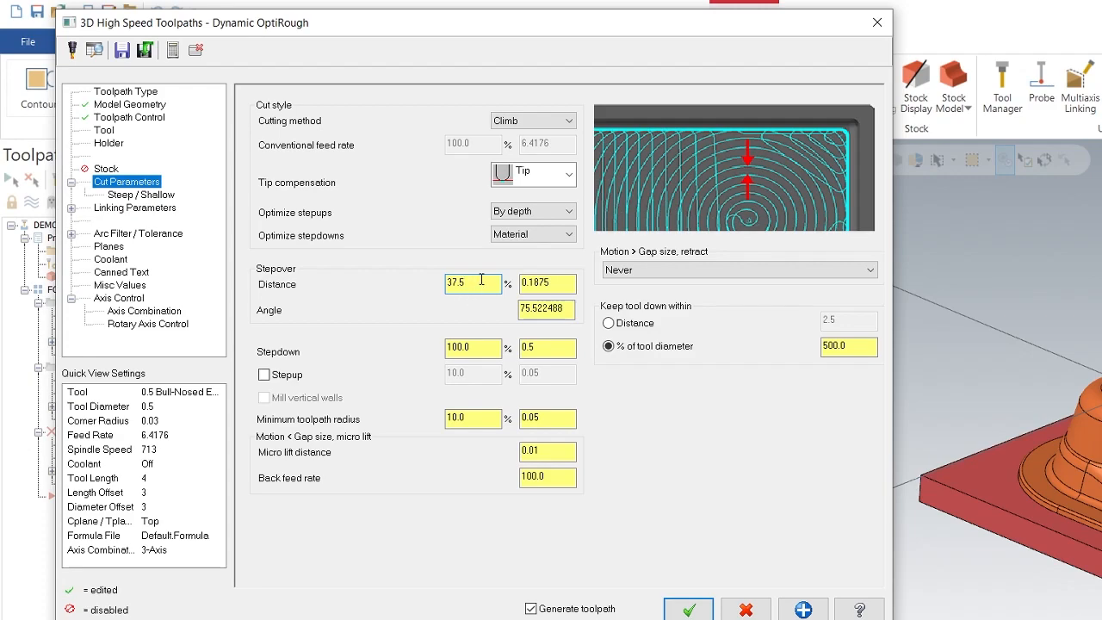
{"action": "left_click_drag", "start_coordinate": [481, 285], "coordinate": [382, 285]}
{"action": "type", "text": "8"}
{"action": "key", "text": "Tab"}
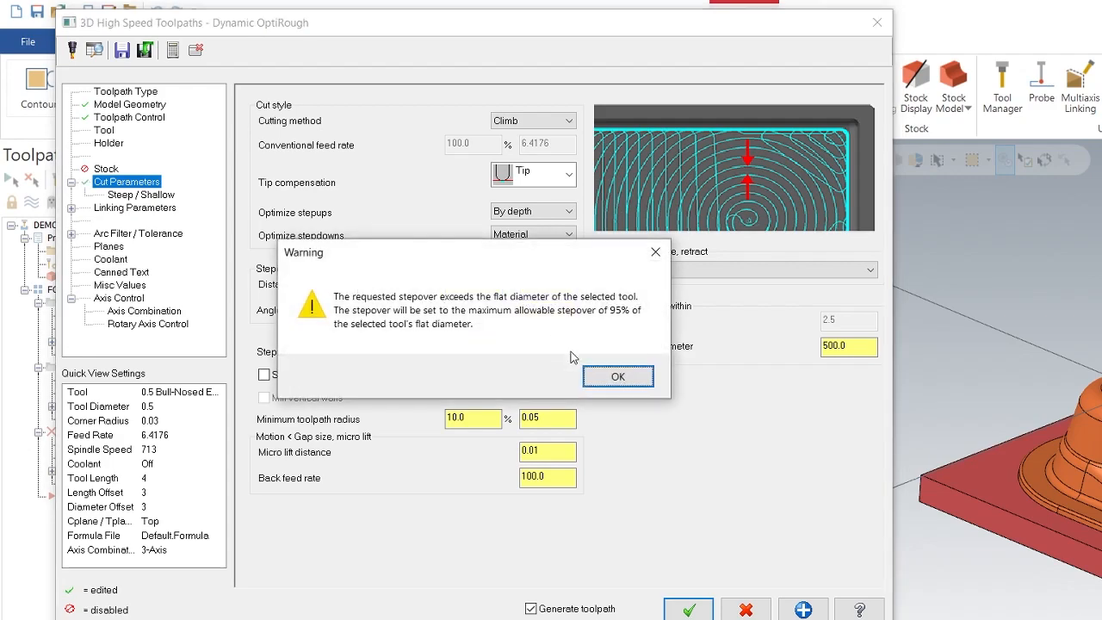
{"action": "left_click", "coordinate": [615, 374]}
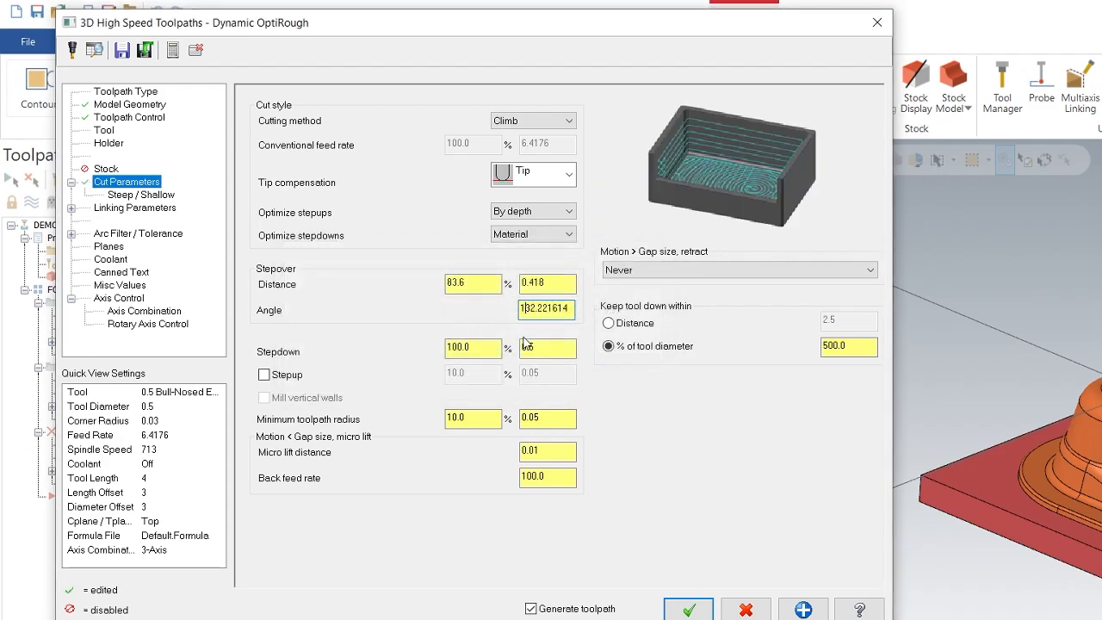
Step: Set the stepdown to 25% of the tool diameter
{"action": "left_click", "coordinate": [465, 283]}
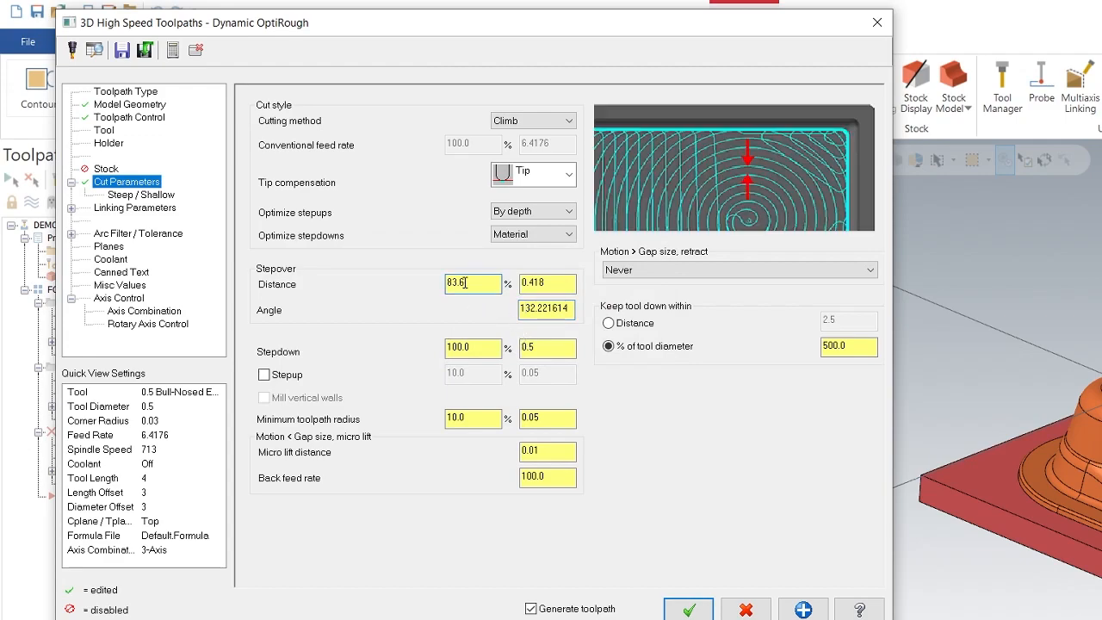
{"action": "left_click_drag", "start_coordinate": [476, 348], "coordinate": [419, 351]}
{"action": "type", "text": "25"}
{"action": "left_click", "coordinate": [491, 286]}
Step: Choose the 1-inch bull-nosed end mill with 0.25 corner radius as the tool and return to the cut parameters
{"action": "left_click", "coordinate": [105, 132]}
{"action": "left_click", "coordinate": [419, 209]}
{"action": "left_click", "coordinate": [130, 183]}
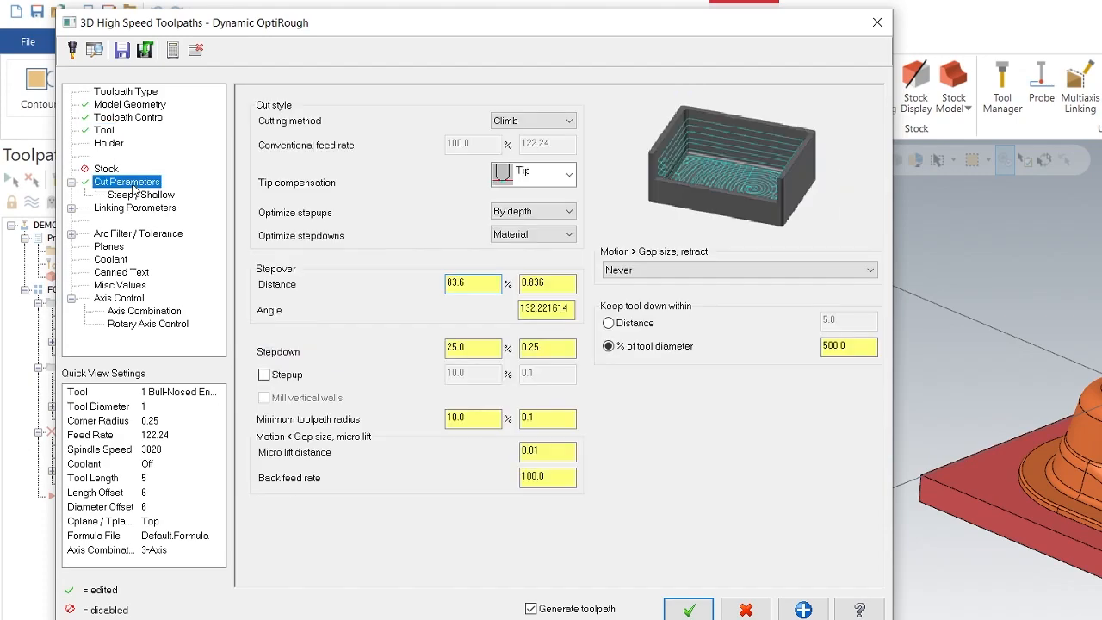
Step: Enter 95% as the stepover distance and accept its limitation to 47.5%
{"action": "left_click_drag", "start_coordinate": [478, 285], "coordinate": [366, 280]}
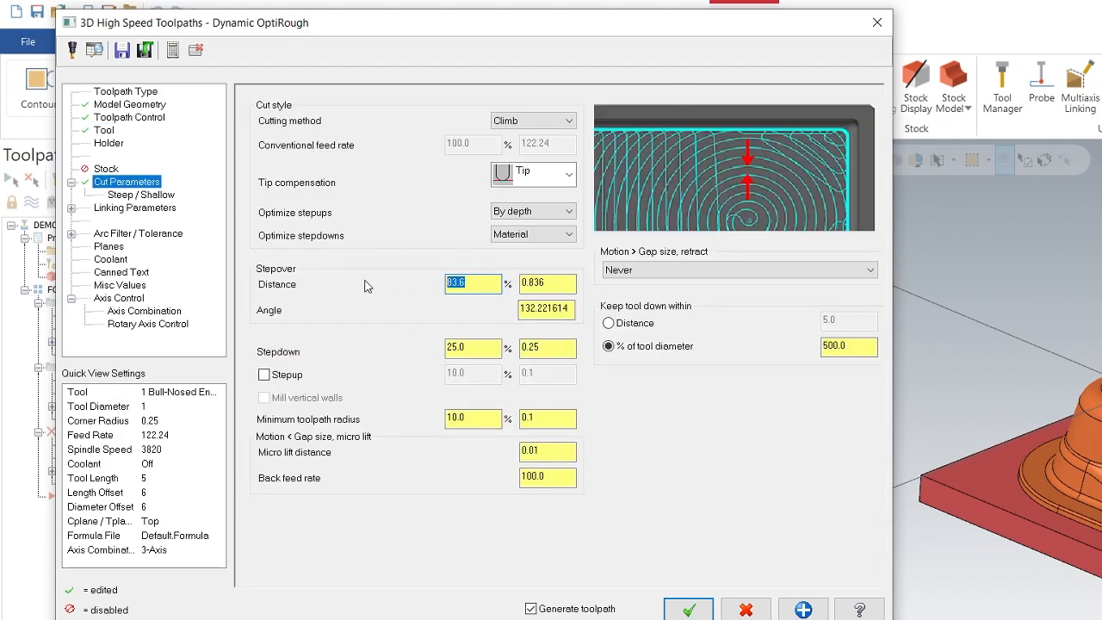
{"action": "type", "text": "95"}
{"action": "key", "text": "Tab"}
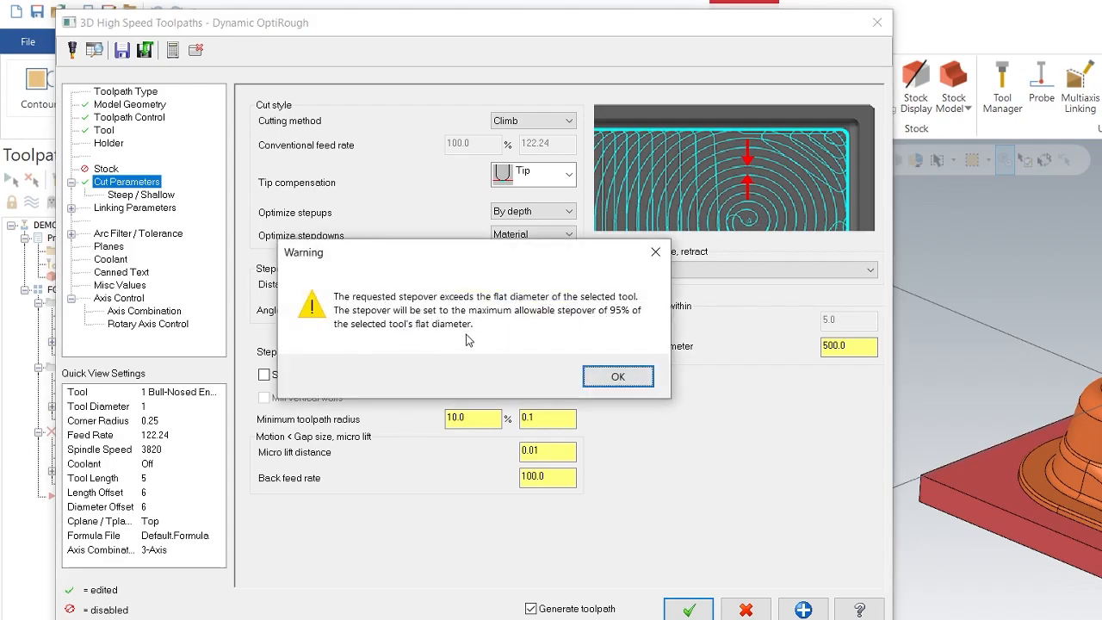
{"action": "left_click", "coordinate": [592, 379]}
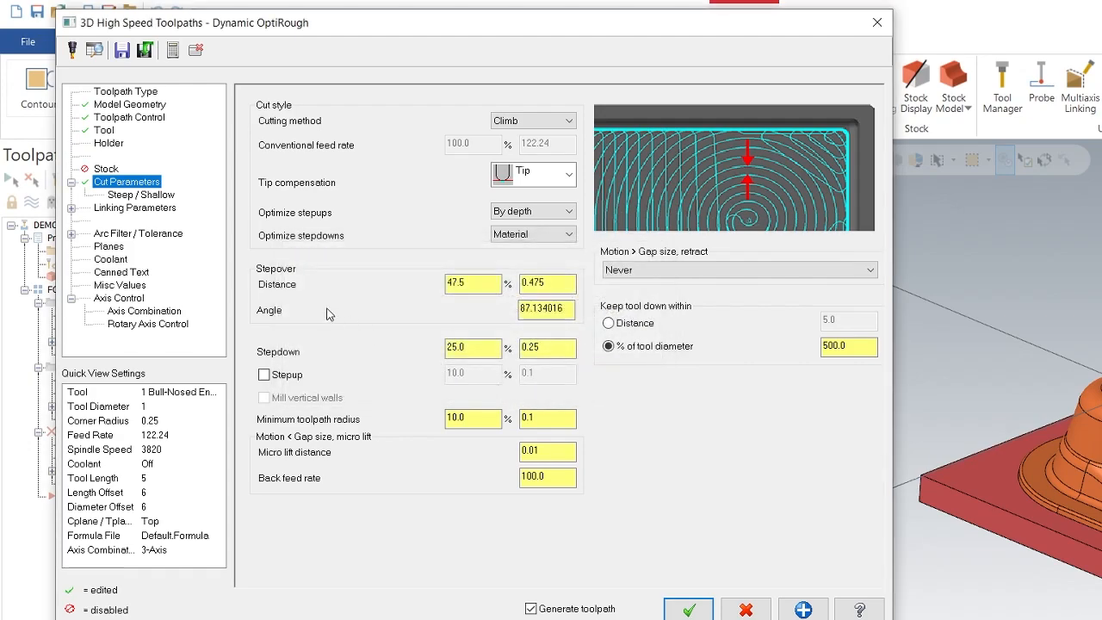
{"action": "left_click", "coordinate": [465, 282]}
Step: Detect the Z depth limits and set the maximum depth to -3.5 from the Z coordinate of a point picked on the model
{"action": "left_click", "coordinate": [138, 195]}
{"action": "left_click", "coordinate": [389, 287]}
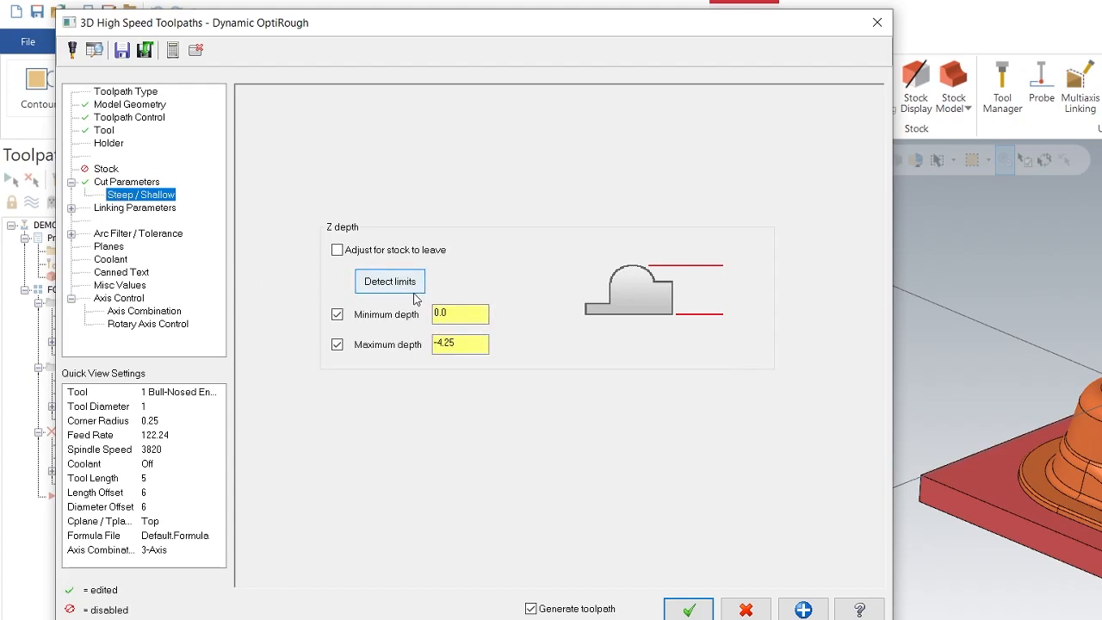
{"action": "right_click", "coordinate": [460, 346]}
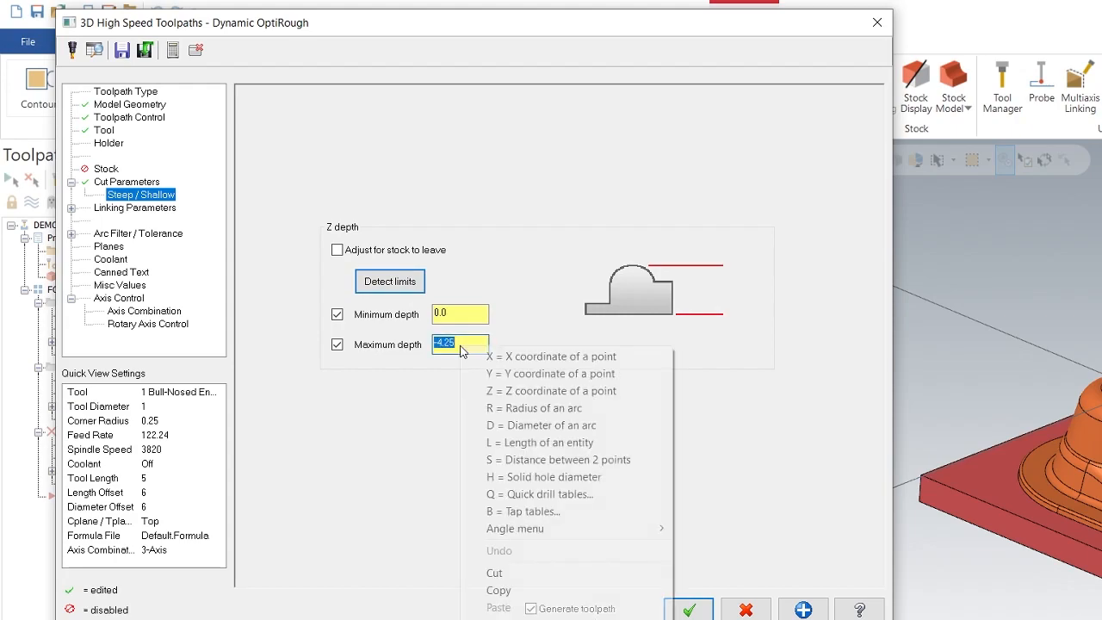
{"action": "left_click", "coordinate": [522, 391]}
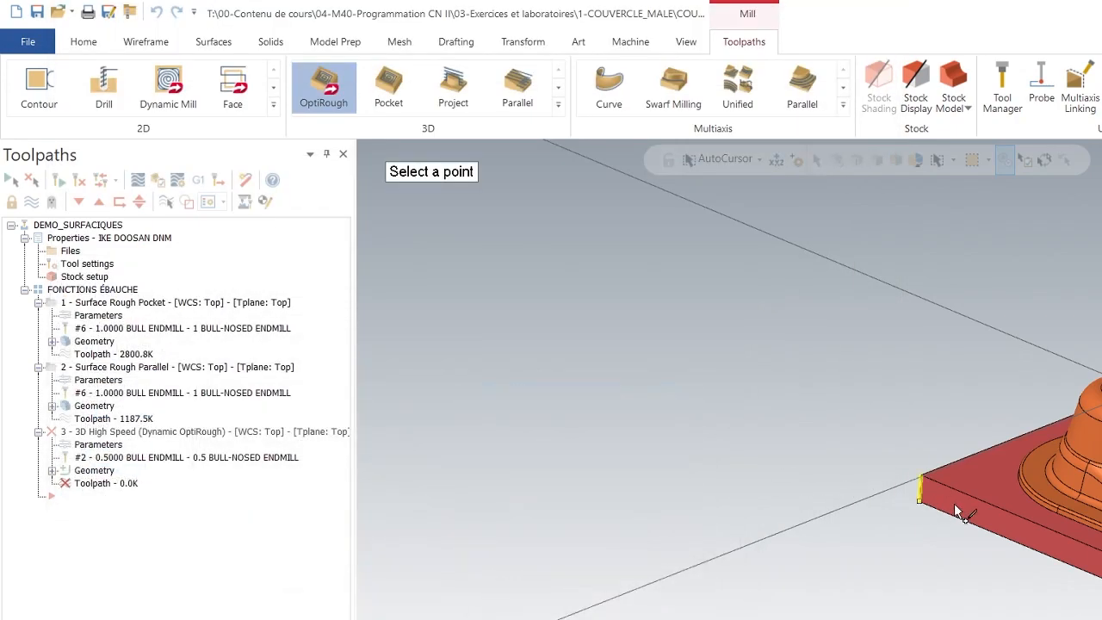
{"action": "left_click", "coordinate": [1046, 510]}
{"action": "left_click", "coordinate": [439, 315]}
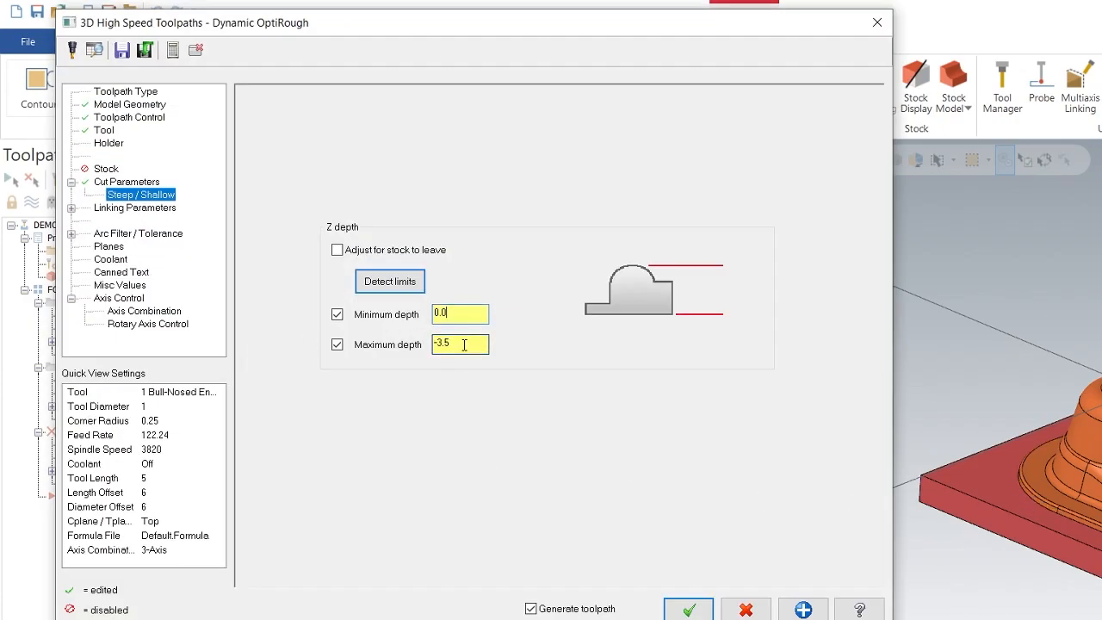
Step: Set the retract method to Minimum Distance in the linking parameters and enable output feed move
{"action": "left_click", "coordinate": [138, 208]}
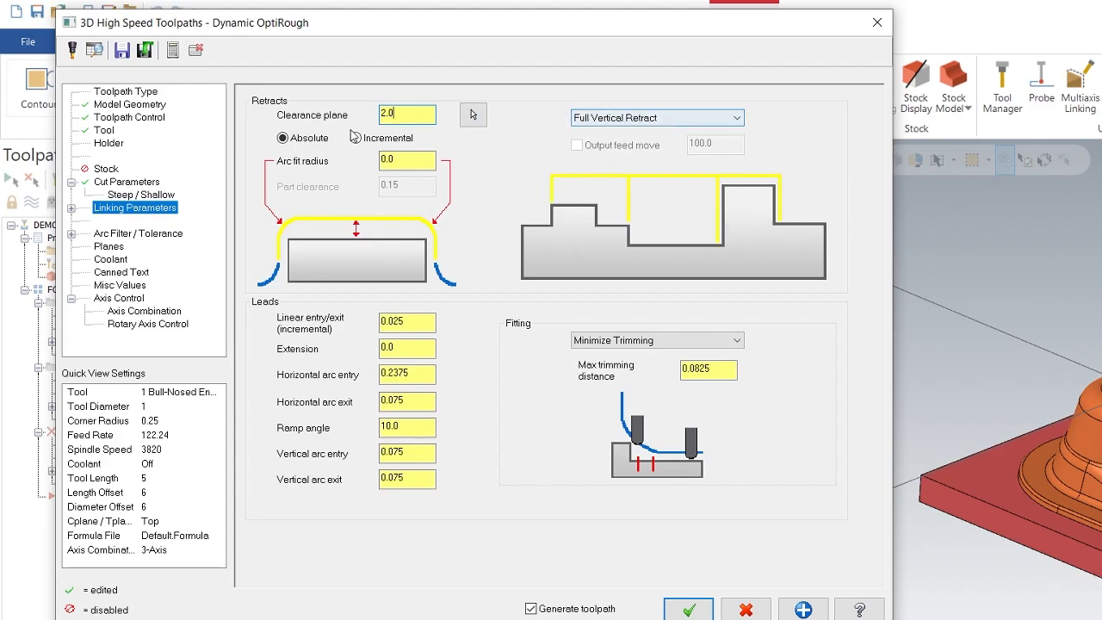
{"action": "left_click", "coordinate": [594, 119]}
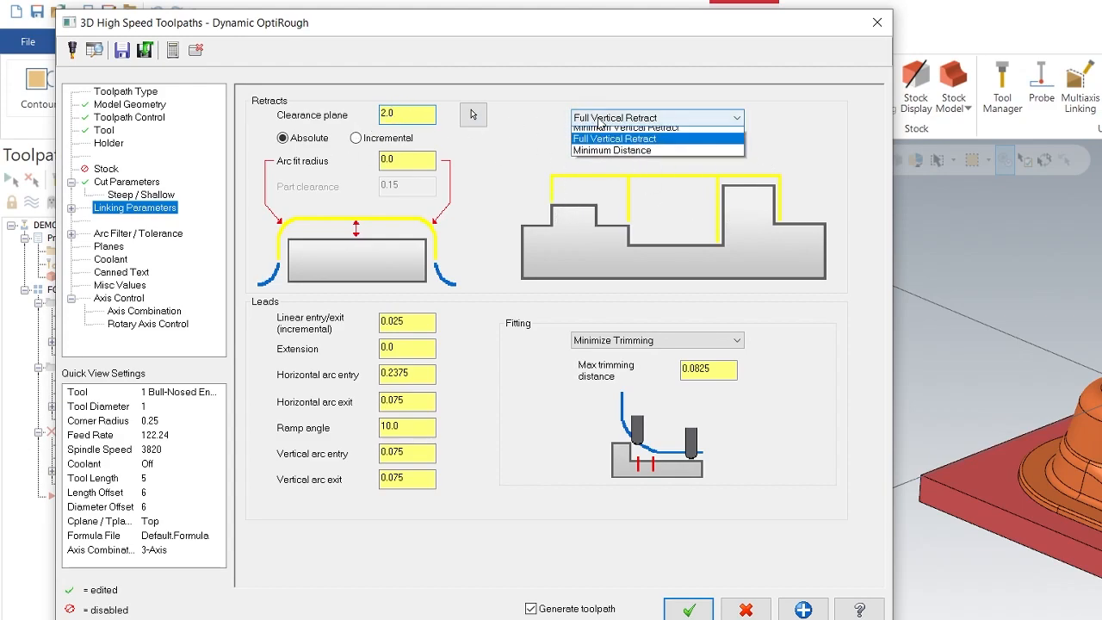
{"action": "left_click", "coordinate": [607, 155]}
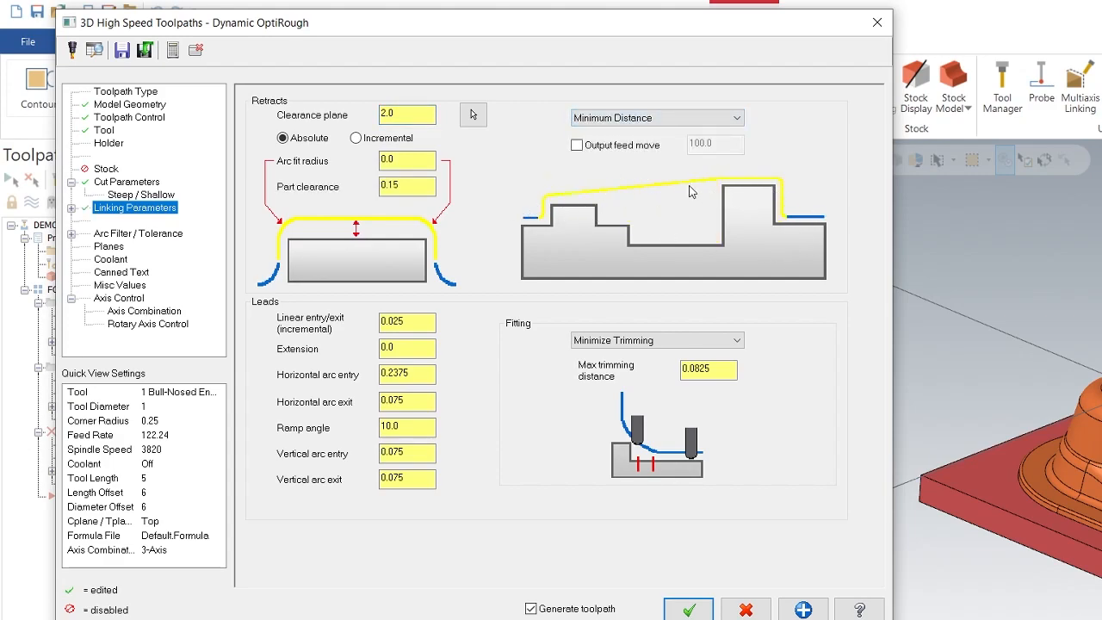
{"action": "left_click", "coordinate": [577, 147]}
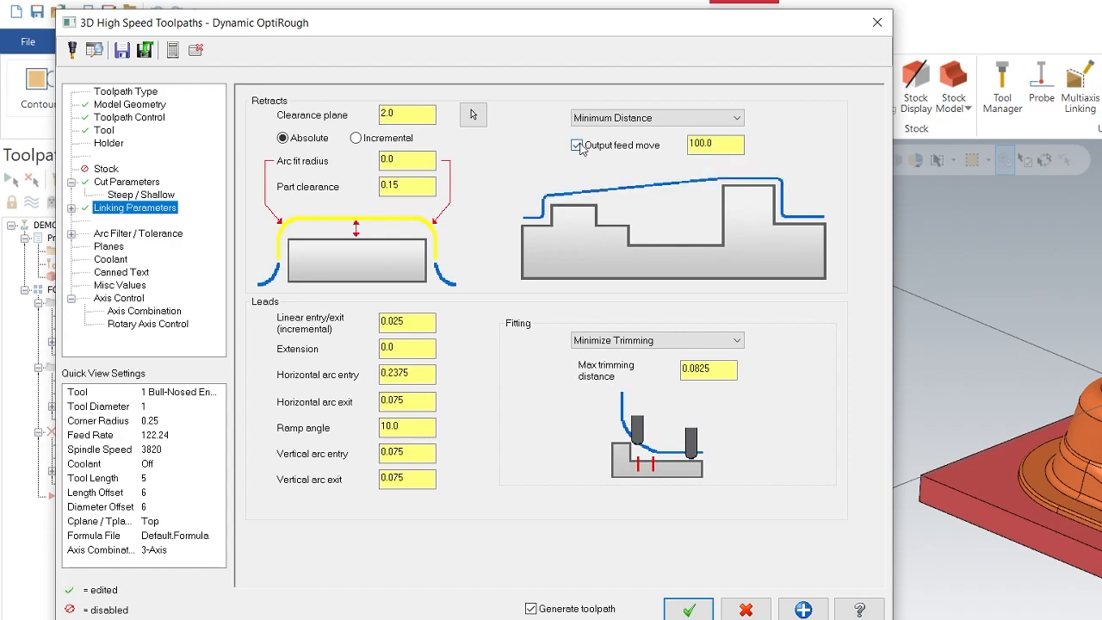
{"action": "double_click", "coordinate": [728, 144]}
{"action": "left_click", "coordinate": [713, 143]}
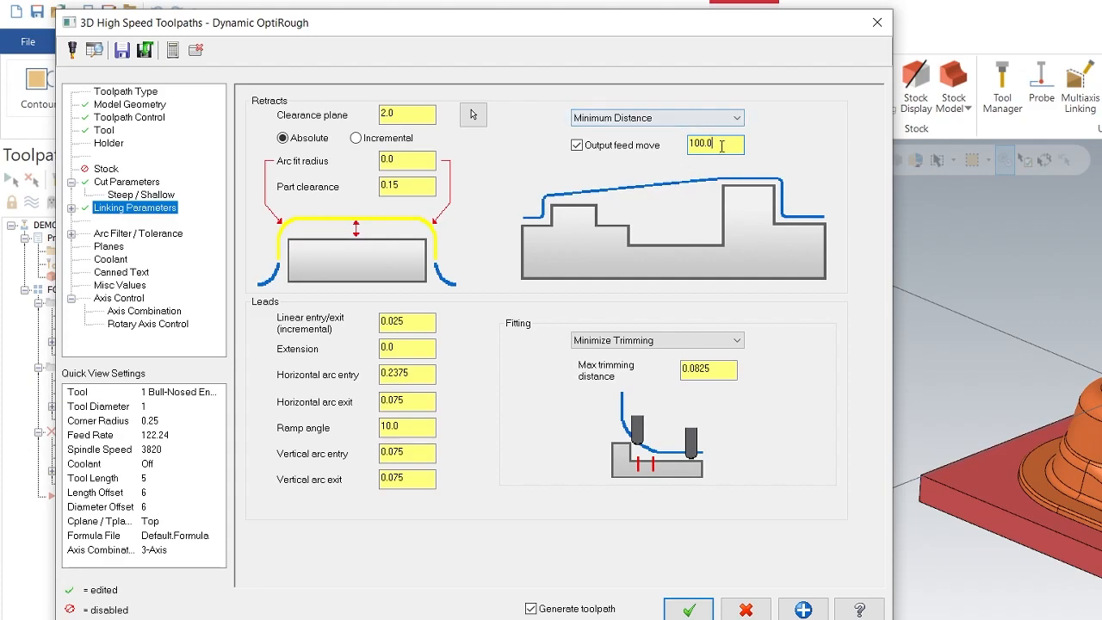
Step: Review the retract method, output feed move, arc fit radius, part clearance and lead settings in the linking parameters
{"action": "left_click", "coordinate": [707, 118]}
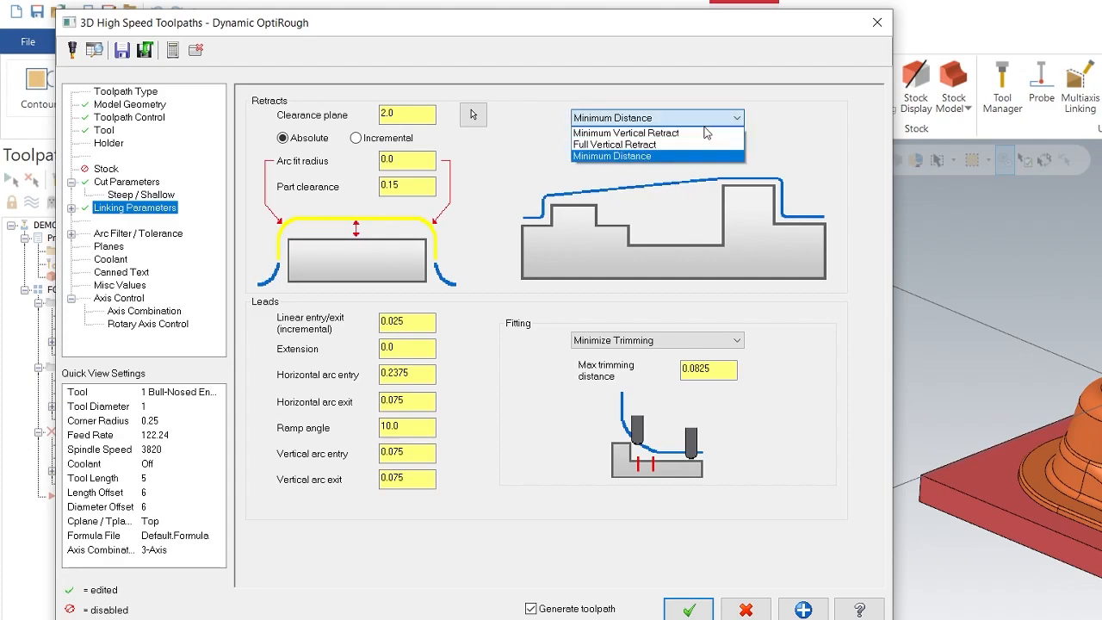
{"action": "left_click", "coordinate": [640, 157]}
{"action": "left_click", "coordinate": [576, 144]}
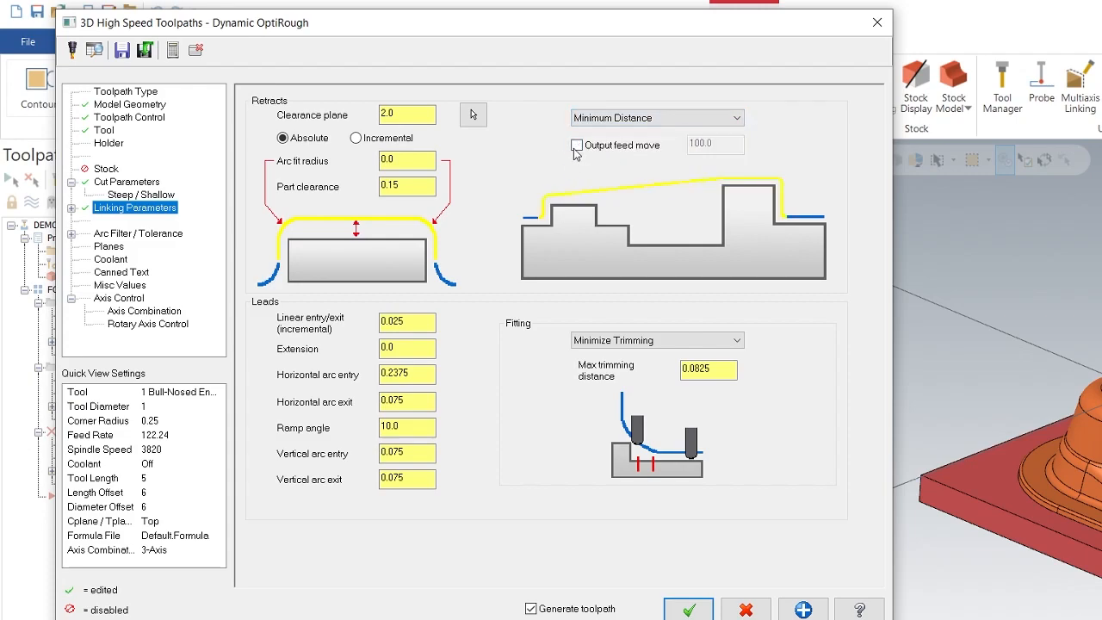
{"action": "left_click", "coordinate": [577, 145]}
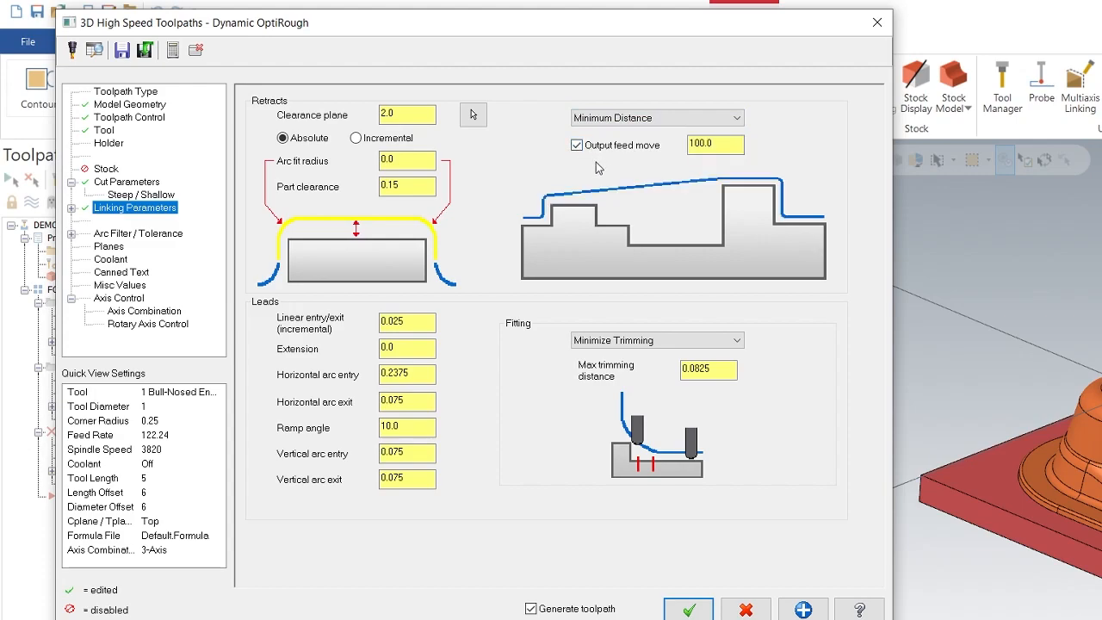
{"action": "left_click", "coordinate": [389, 167]}
{"action": "left_click", "coordinate": [396, 188]}
{"action": "left_click", "coordinate": [408, 353]}
{"action": "left_click", "coordinate": [413, 428]}
{"action": "left_click", "coordinate": [408, 478]}
{"action": "left_click", "coordinate": [408, 188]}
Step: Enable line/arc filtering in the arc filter and tolerance settings and set the cut tolerance to 0.005
{"action": "left_click", "coordinate": [133, 233]}
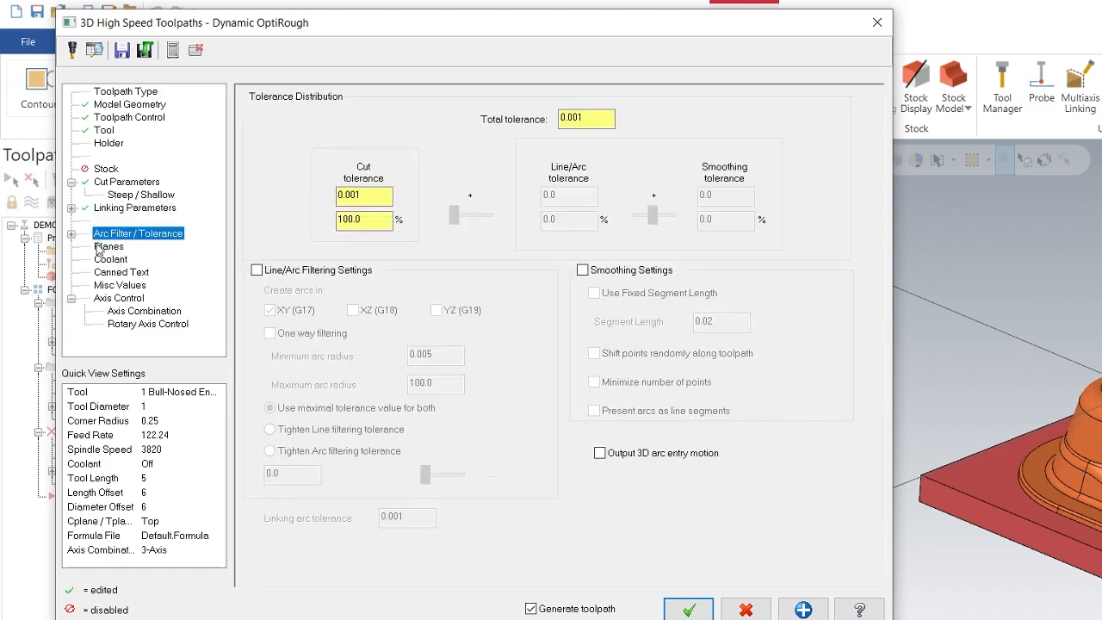
{"action": "left_click", "coordinate": [258, 270]}
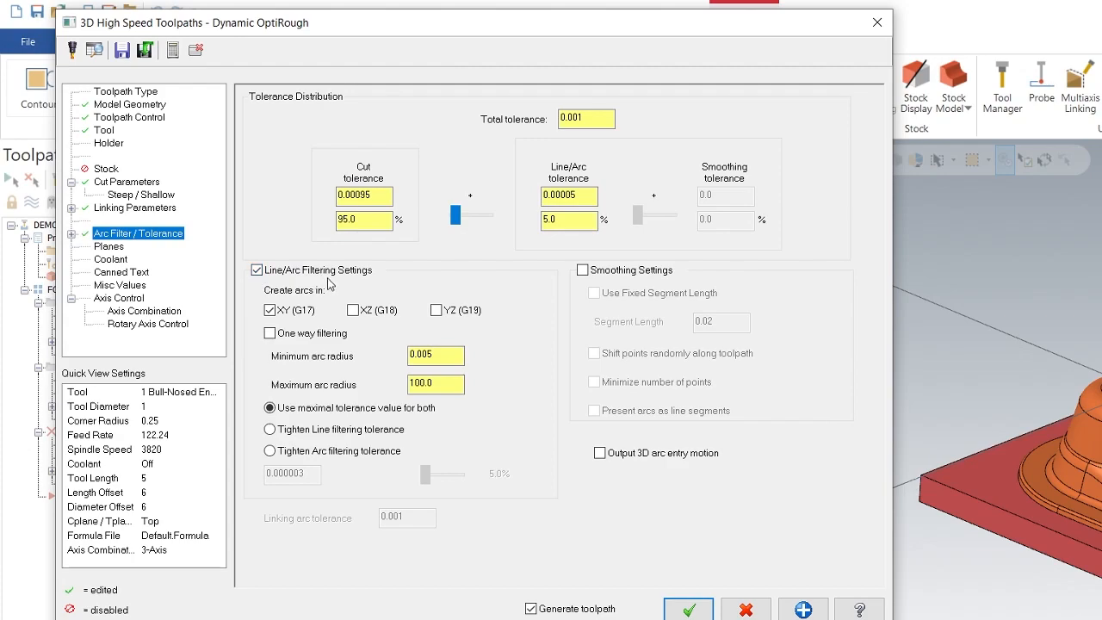
{"action": "double_click", "coordinate": [377, 196]}
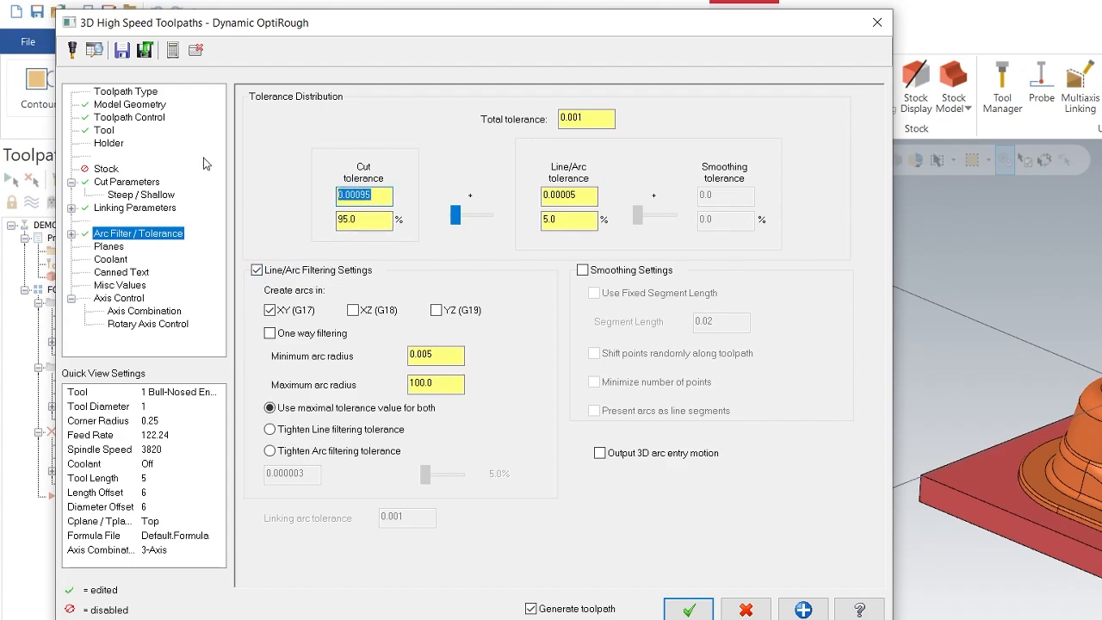
{"action": "type", "text": ".005"}
{"action": "key", "text": "Return"}
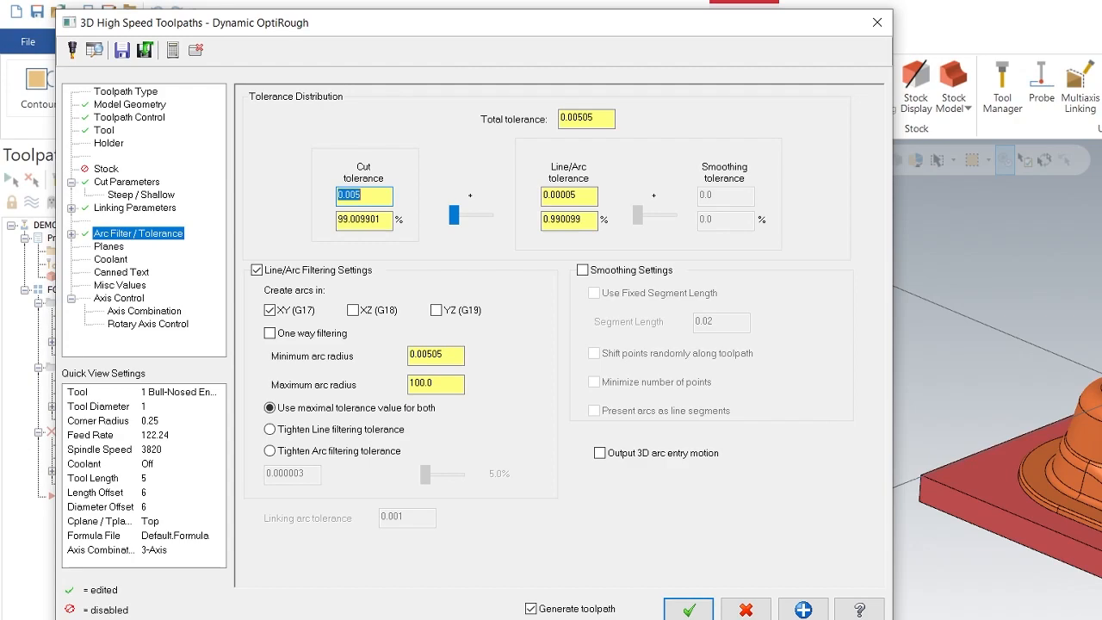
Step: Set the cut tolerance to 0.0005 and the total tolerance to 0.001
{"action": "left_click", "coordinate": [358, 195]}
{"action": "type", "text": "0"}
{"action": "key", "text": "Return"}
{"action": "left_click", "coordinate": [593, 119]}
{"action": "key", "text": "Return"}
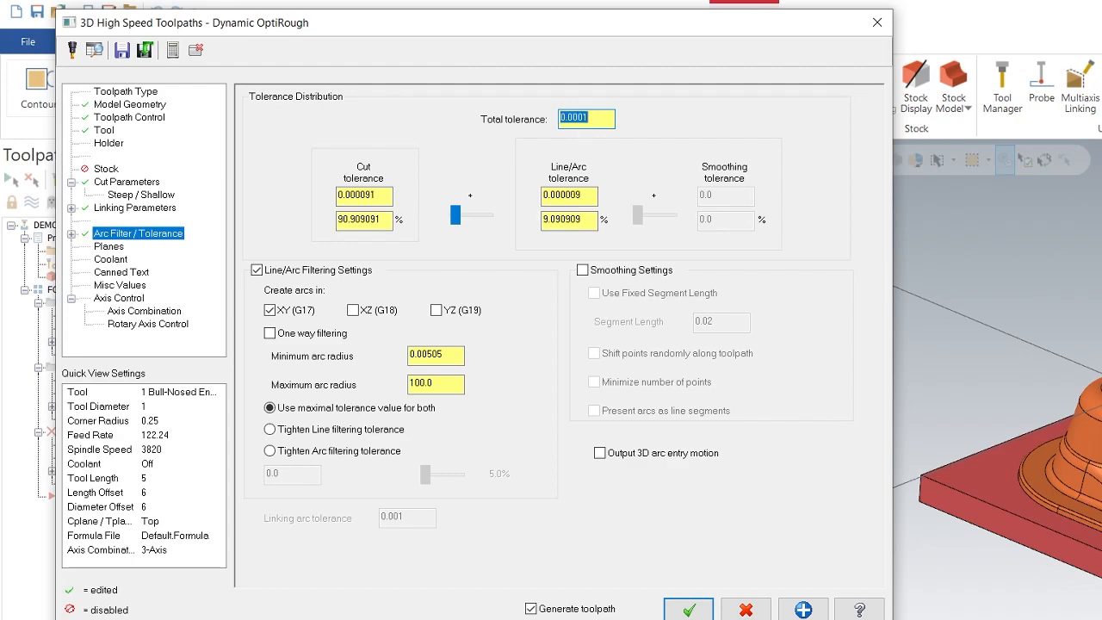
{"action": "left_click", "coordinate": [591, 119]}
{"action": "key", "text": "Return"}
Step: Re-enter 0.0005 as the cut tolerance and reset the total tolerance to 0.001
{"action": "left_click", "coordinate": [376, 195]}
{"action": "left_click_drag", "start_coordinate": [376, 194], "coordinate": [358, 194]}
{"action": "key", "text": "BackSpace"}
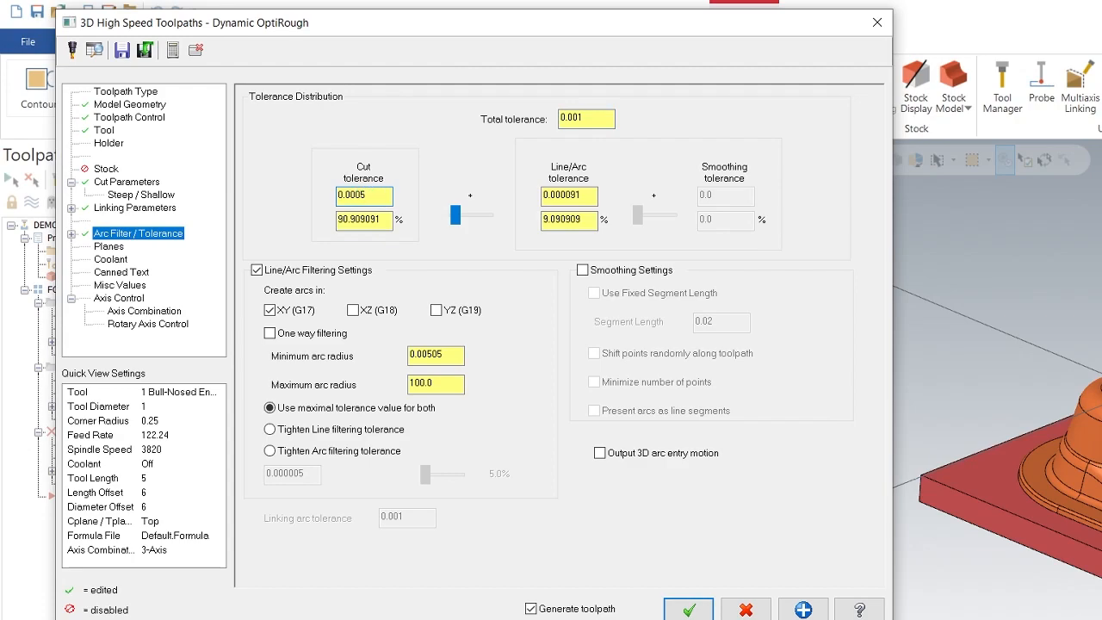
{"action": "key", "text": "Return"}
{"action": "left_click", "coordinate": [583, 195]}
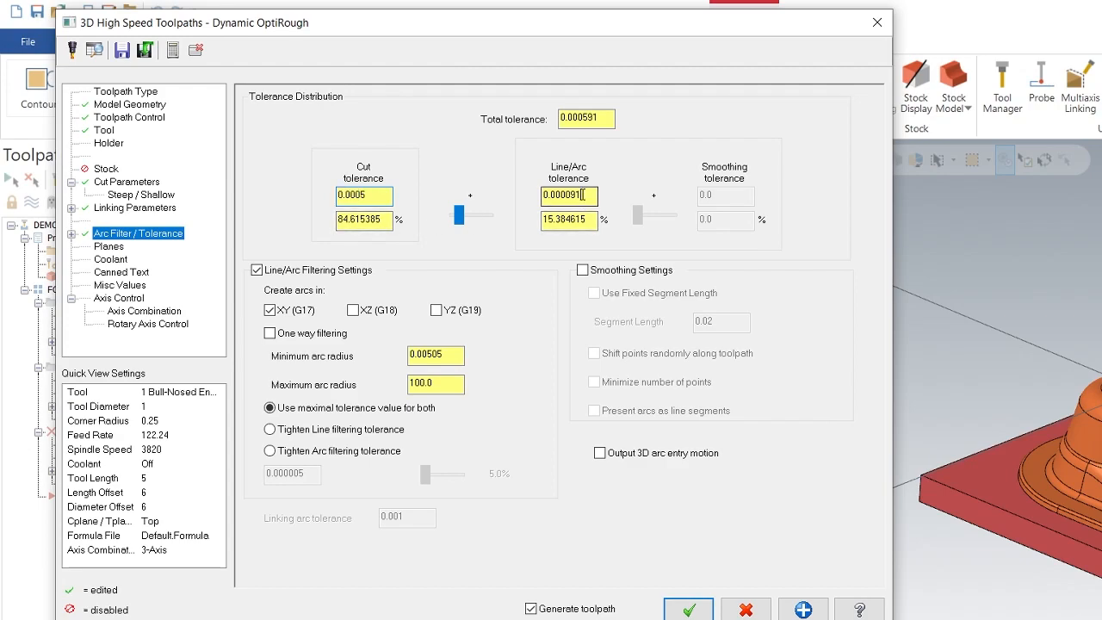
{"action": "left_click", "coordinate": [599, 118]}
{"action": "left_click_drag", "start_coordinate": [599, 118], "coordinate": [585, 117]}
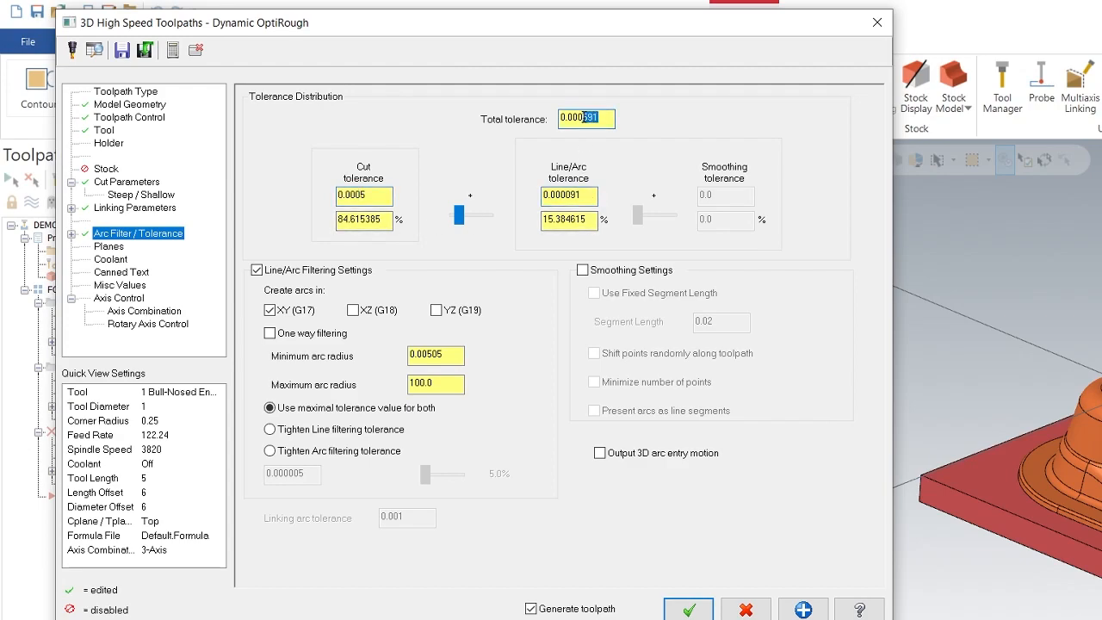
{"action": "type", "text": "1"}
{"action": "key", "text": "Return"}
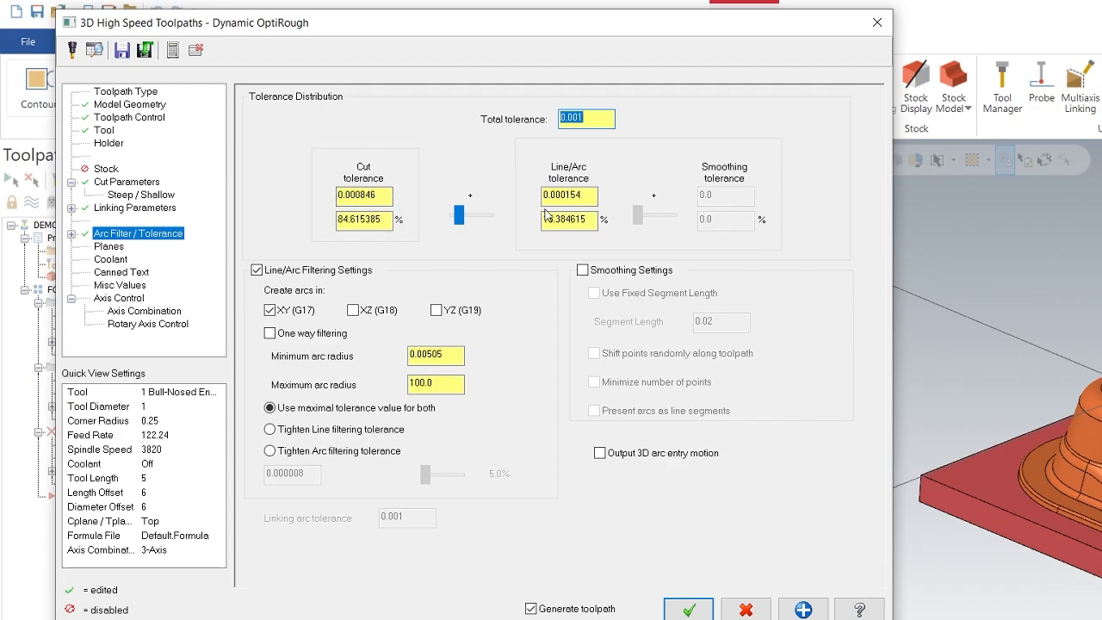
Step: Set the line/arc tolerance to 0.0005 and the total tolerance back to 0.001
{"action": "left_click_drag", "start_coordinate": [593, 196], "coordinate": [567, 196]}
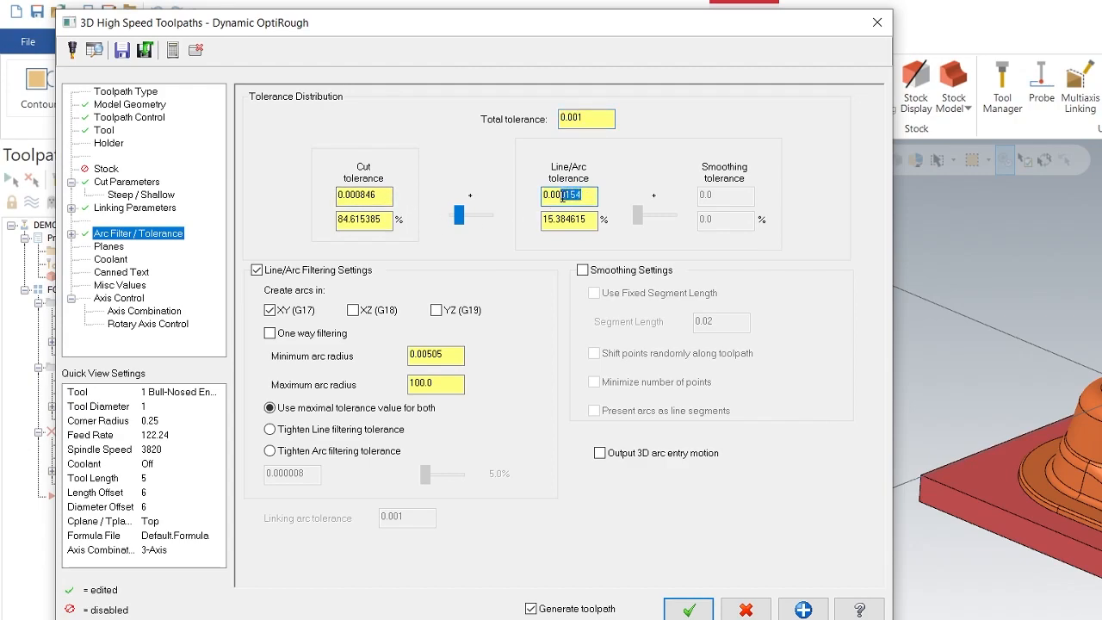
{"action": "type", "text": "5"}
{"action": "key", "text": "Return"}
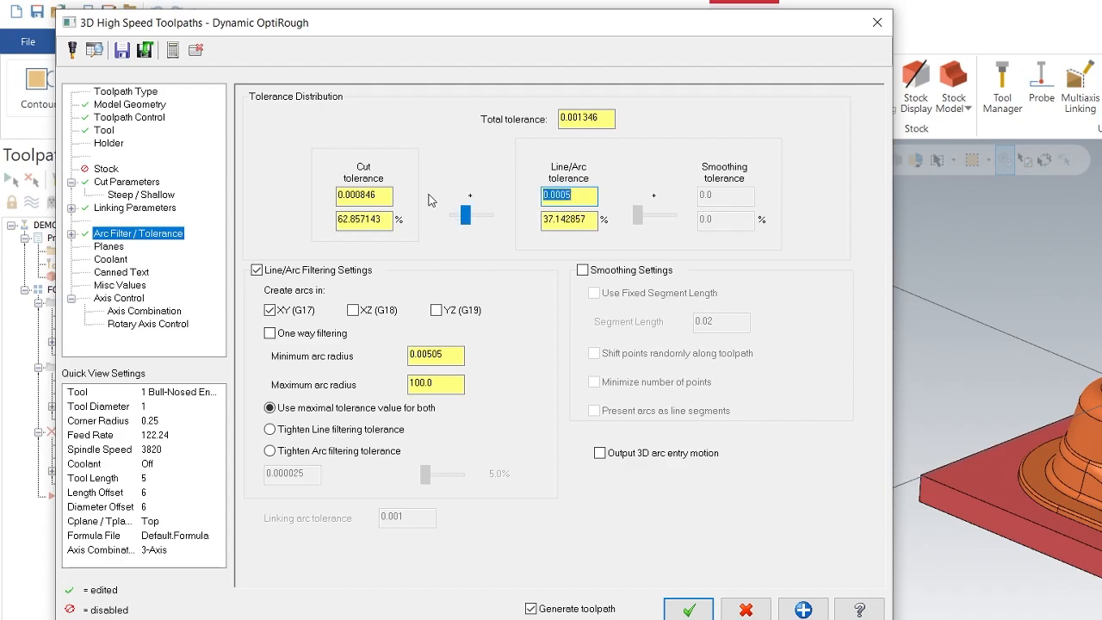
{"action": "left_click_drag", "start_coordinate": [609, 120], "coordinate": [491, 89]}
{"action": "type", "text": ".001"}
{"action": "key", "text": "Return"}
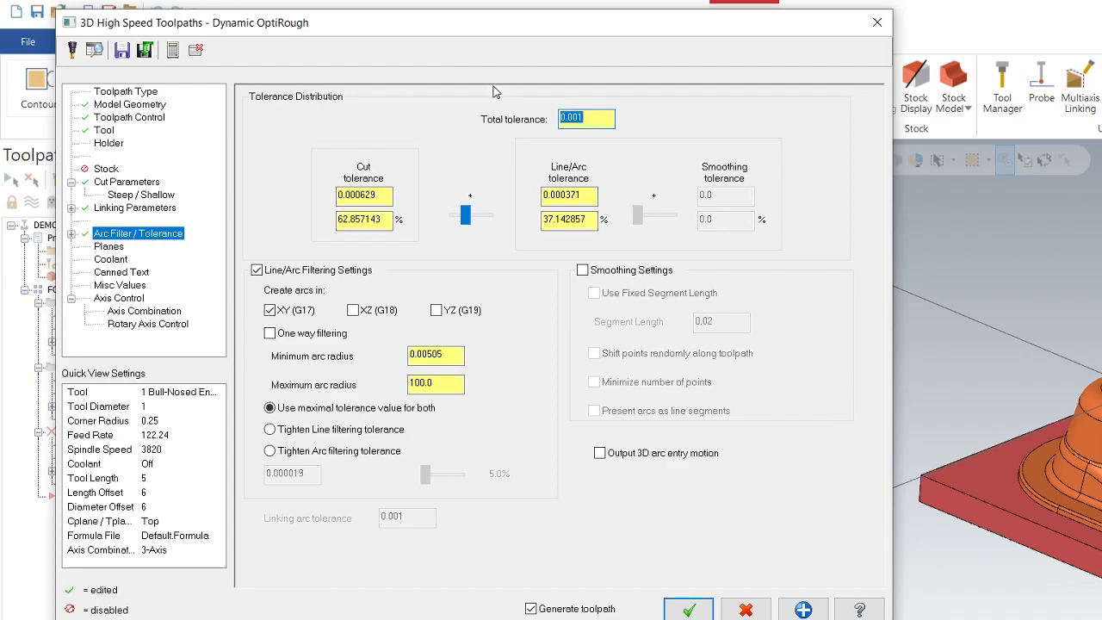
Step: Set both the cut tolerance and the line/arc tolerance to 0.0005
{"action": "left_click_drag", "start_coordinate": [380, 191], "coordinate": [360, 193]}
{"action": "type", "text": "5"}
{"action": "key", "text": "Return"}
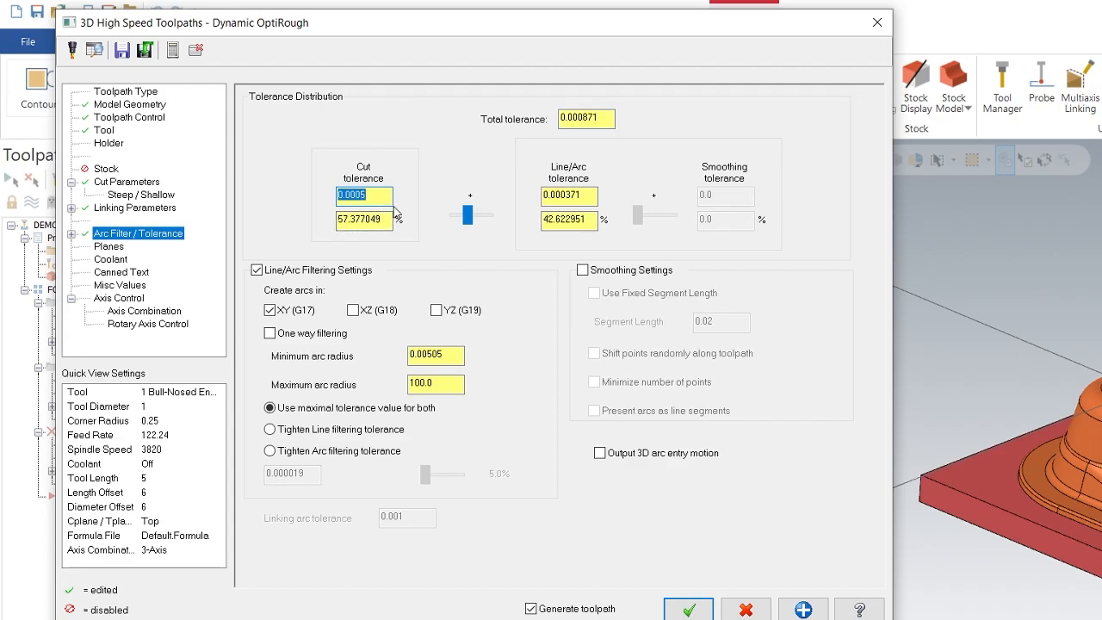
{"action": "left_click_drag", "start_coordinate": [583, 197], "coordinate": [568, 195]}
{"action": "type", "text": "5"}
{"action": "key", "text": "Return"}
{"action": "left_click", "coordinate": [568, 220]}
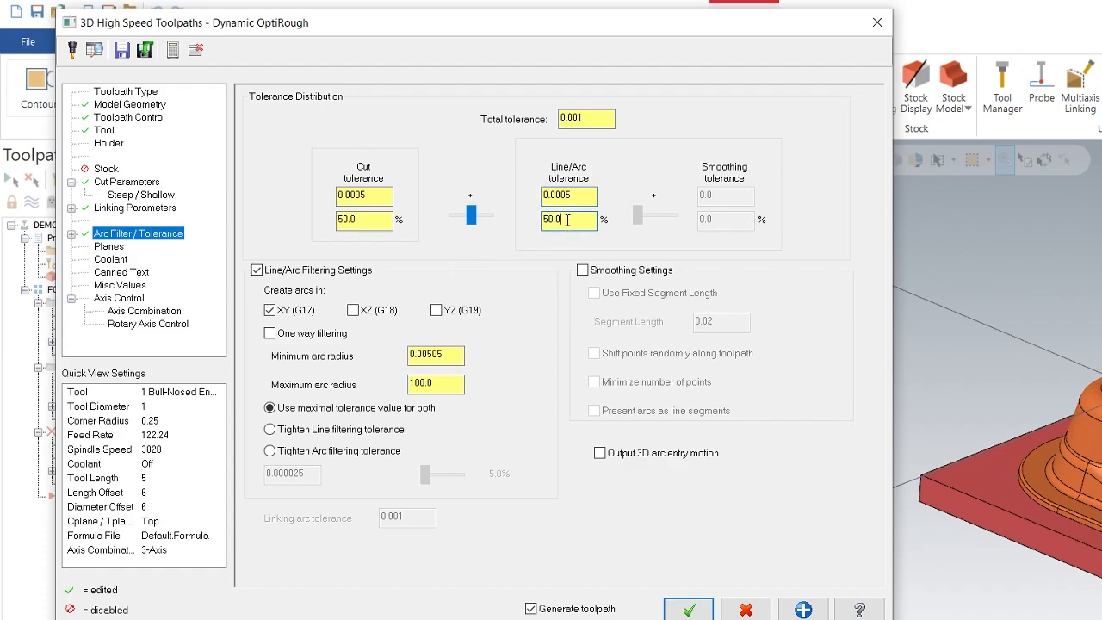
Step: Set the flood coolant of the toolpath to M08
{"action": "left_click", "coordinate": [112, 258]}
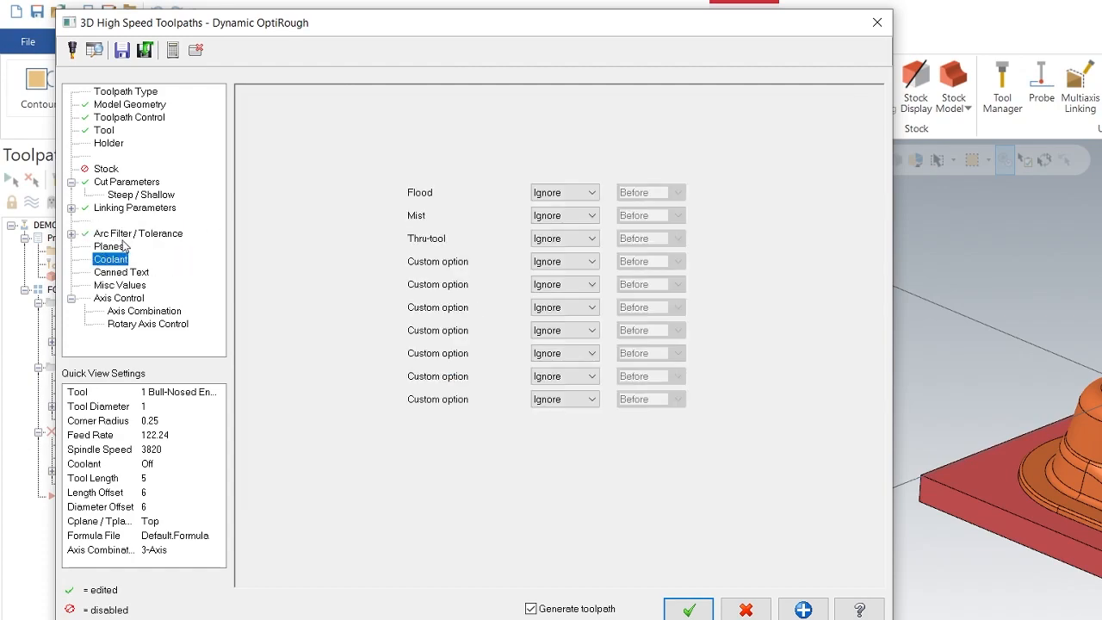
{"action": "left_click", "coordinate": [559, 192]}
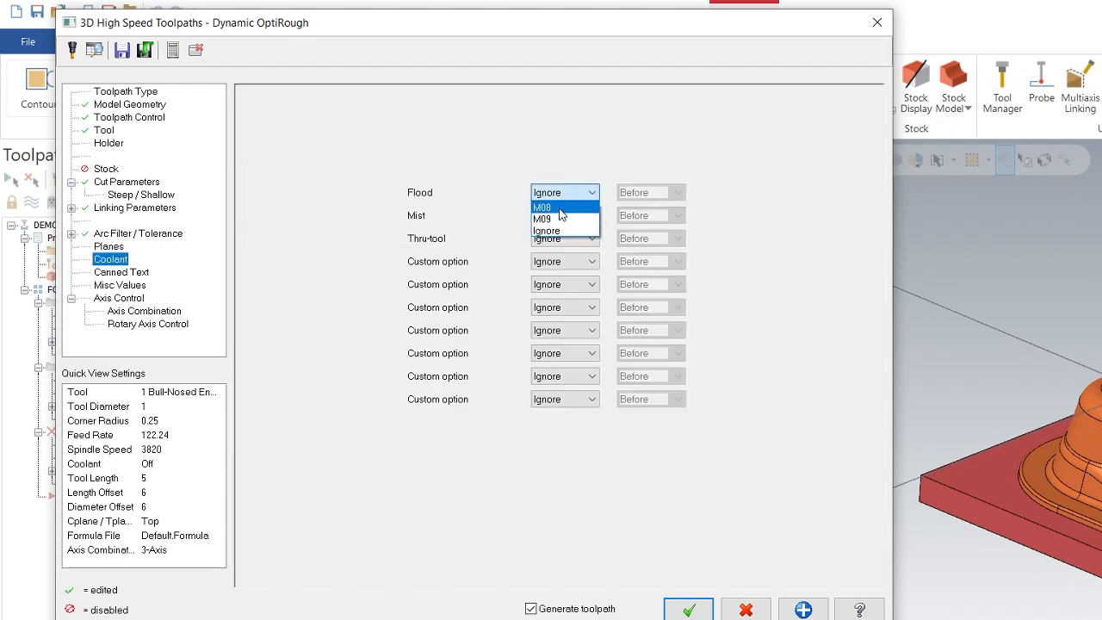
{"action": "left_click", "coordinate": [556, 210]}
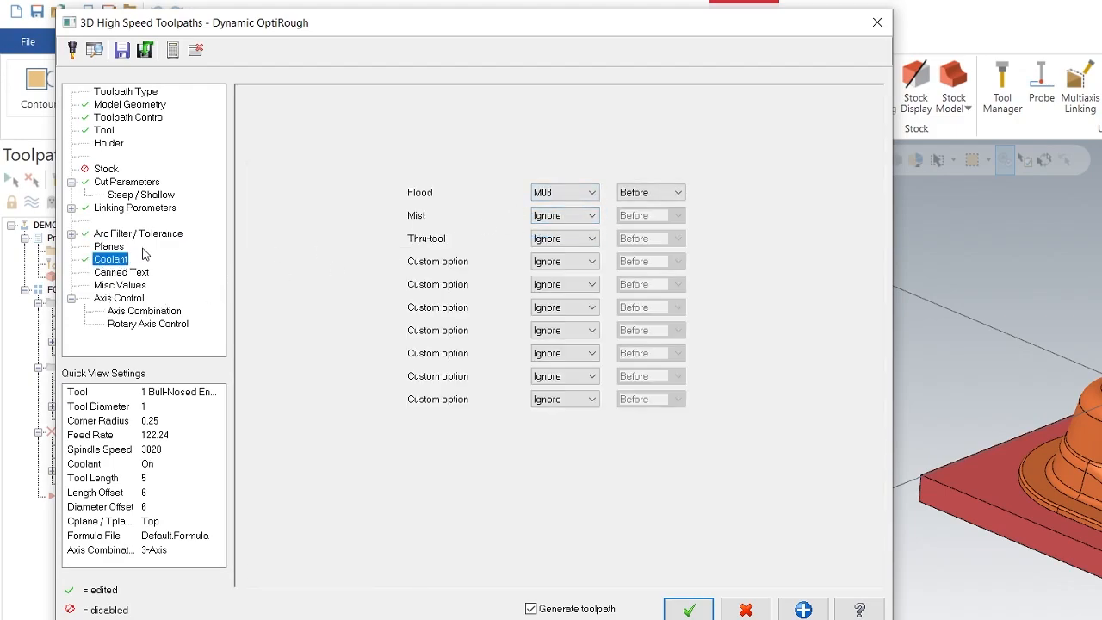
Step: Keep Dynamic OptiRough as the roughing toolpath type and accept the parameters to generate the toolpath on the cover model
{"action": "left_click", "coordinate": [126, 91]}
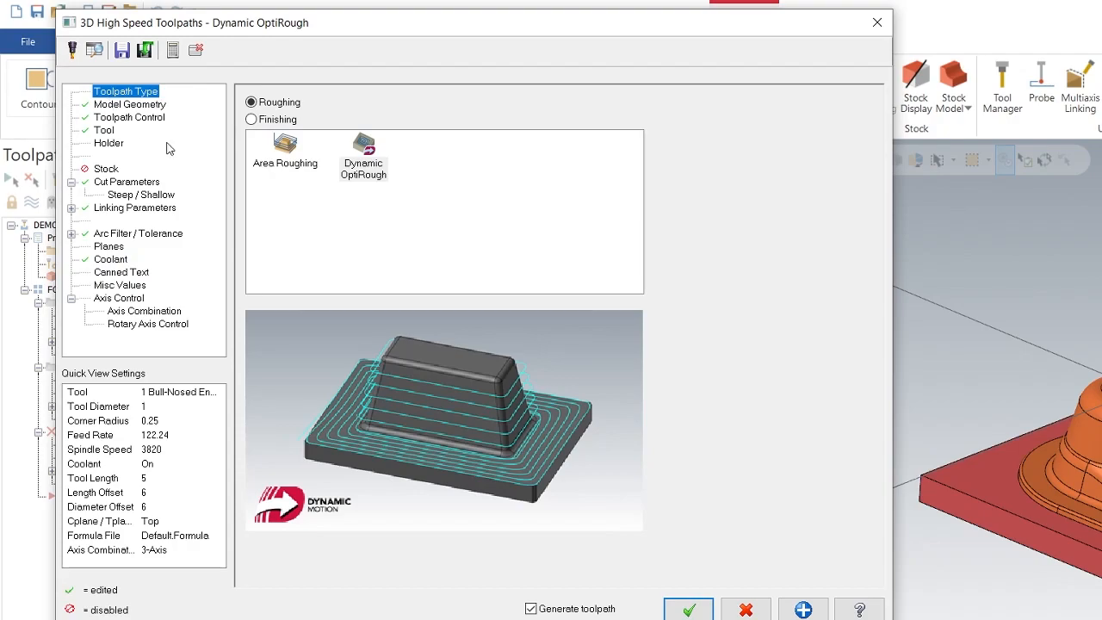
{"action": "left_click", "coordinate": [364, 160]}
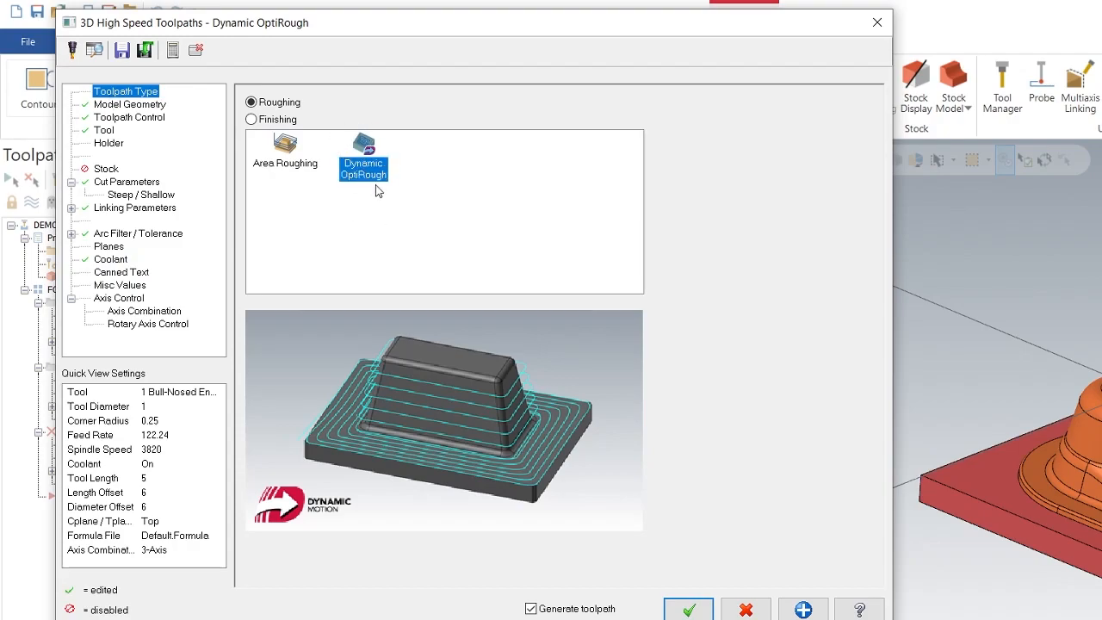
{"action": "left_click", "coordinate": [689, 610]}
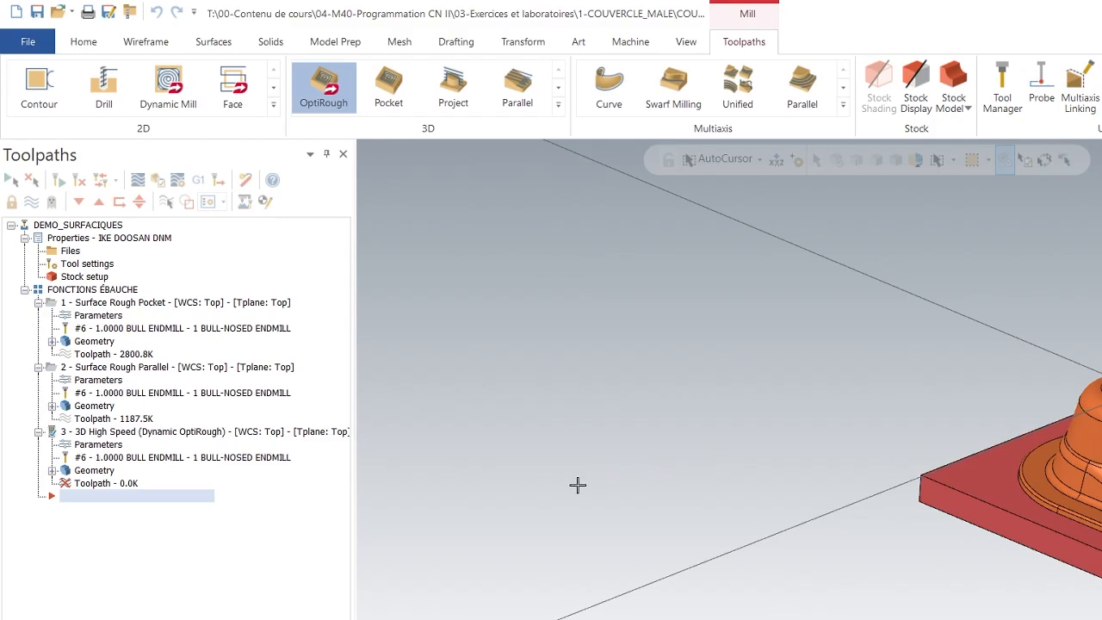
{"action": "scroll", "coordinate": [569, 484], "scroll_direction": "up", "scroll_amount": 1}
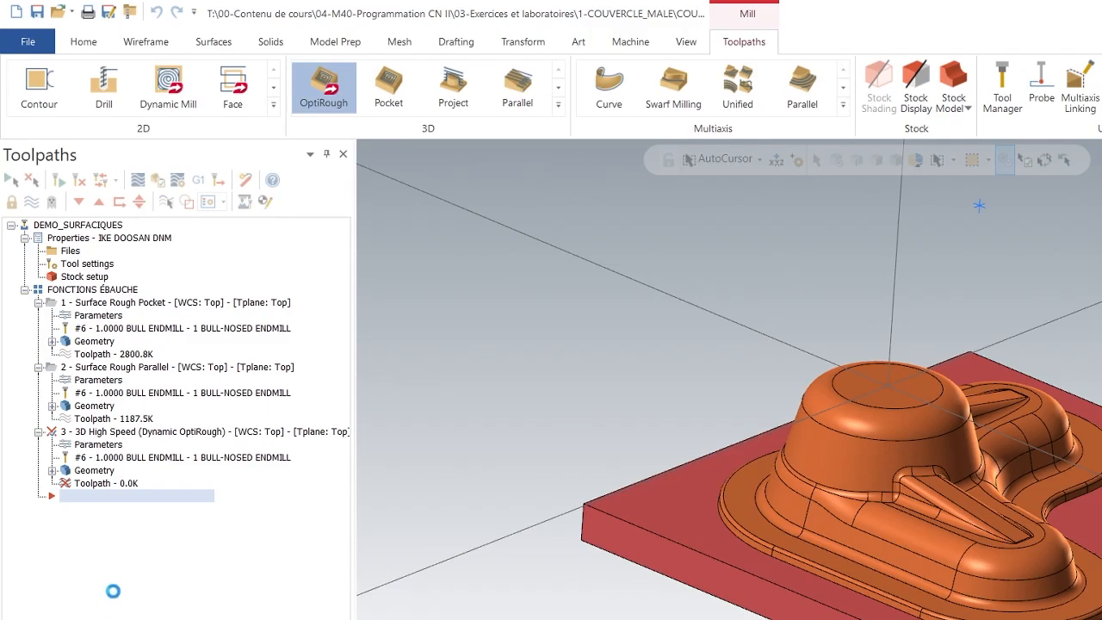
{"action": "middle_click_drag", "start_coordinate": [614, 324], "coordinate": [585, 437]}
{"action": "scroll", "coordinate": [586, 435], "scroll_direction": "up", "scroll_amount": 1}
{"action": "scroll", "coordinate": [586, 436], "scroll_direction": "down", "scroll_amount": 4}
{"action": "middle_click_drag", "start_coordinate": [581, 514], "coordinate": [603, 427]}
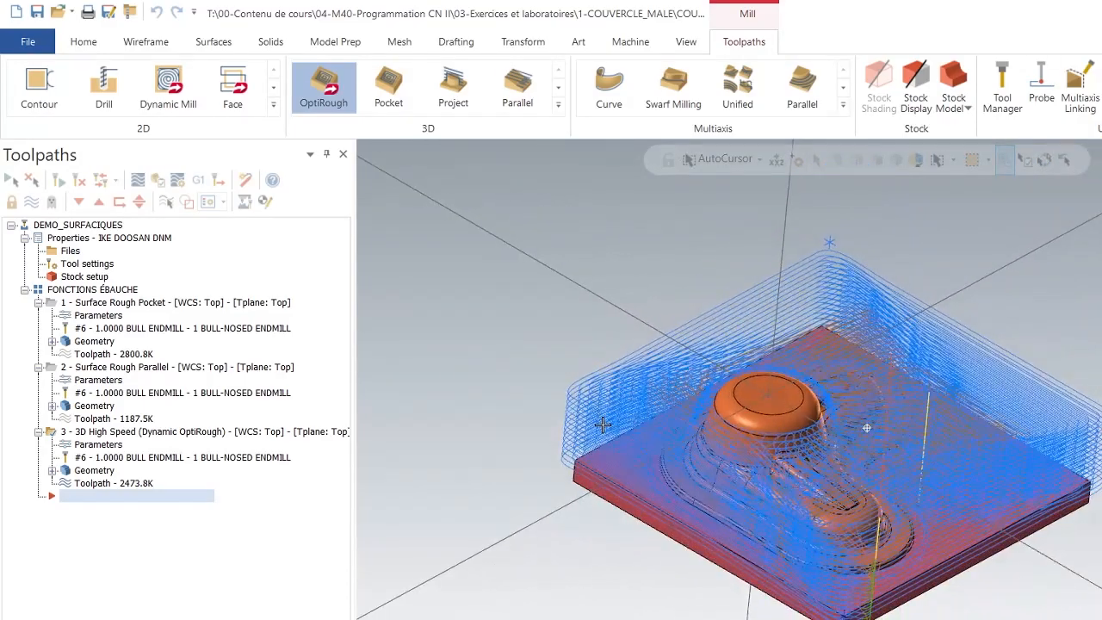
Step: Verify the 3D High Speed Dynamic OptiRough operation in Mastercam Simulator and inspect the machined cover from the side
{"action": "left_click", "coordinate": [156, 434]}
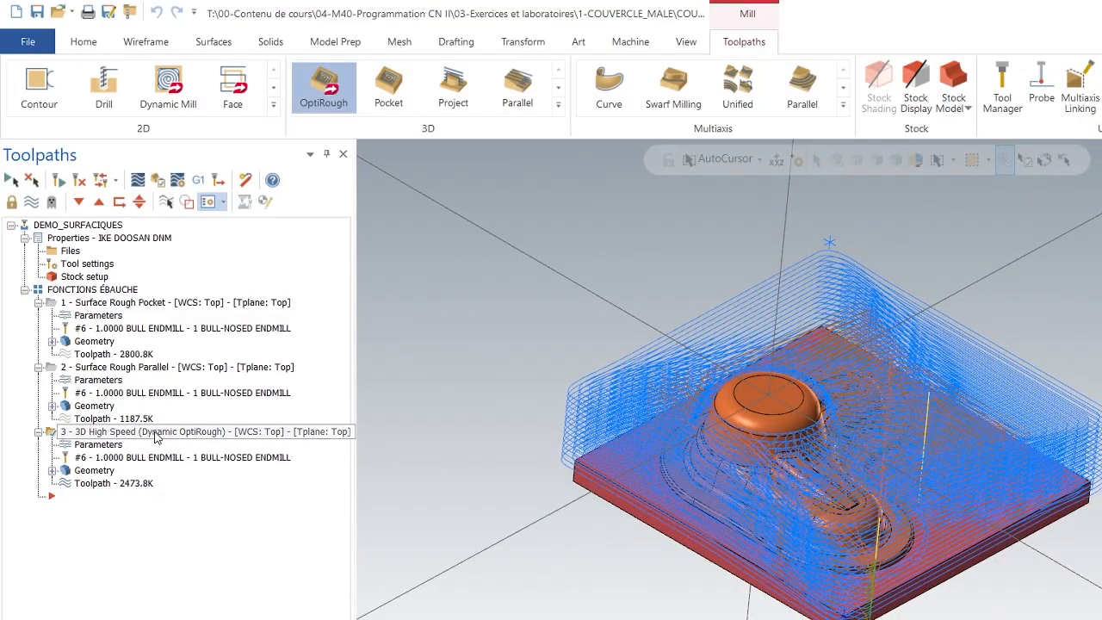
{"action": "left_click", "coordinate": [158, 180]}
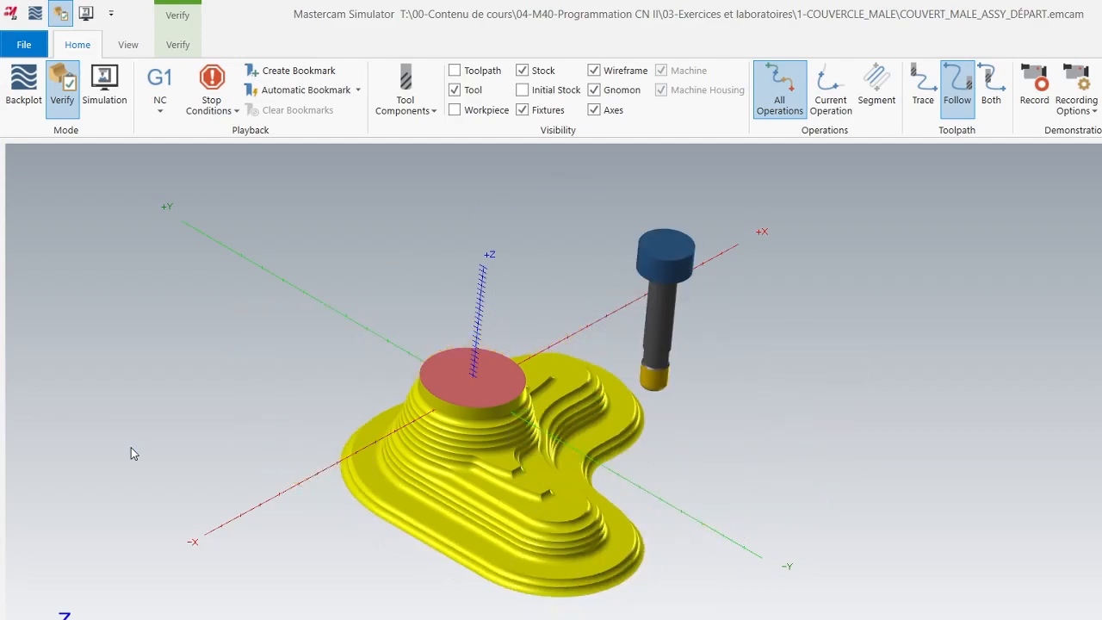
{"action": "middle_click_drag", "start_coordinate": [161, 423], "coordinate": [226, 430]}
{"action": "scroll", "coordinate": [221, 433], "scroll_direction": "down", "scroll_amount": 3}
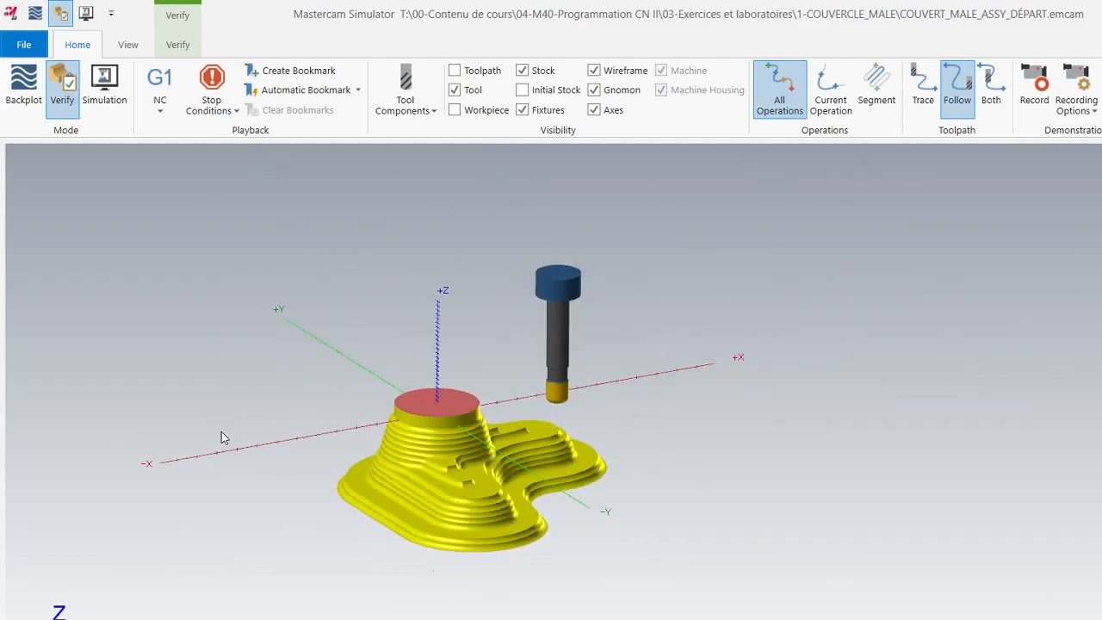